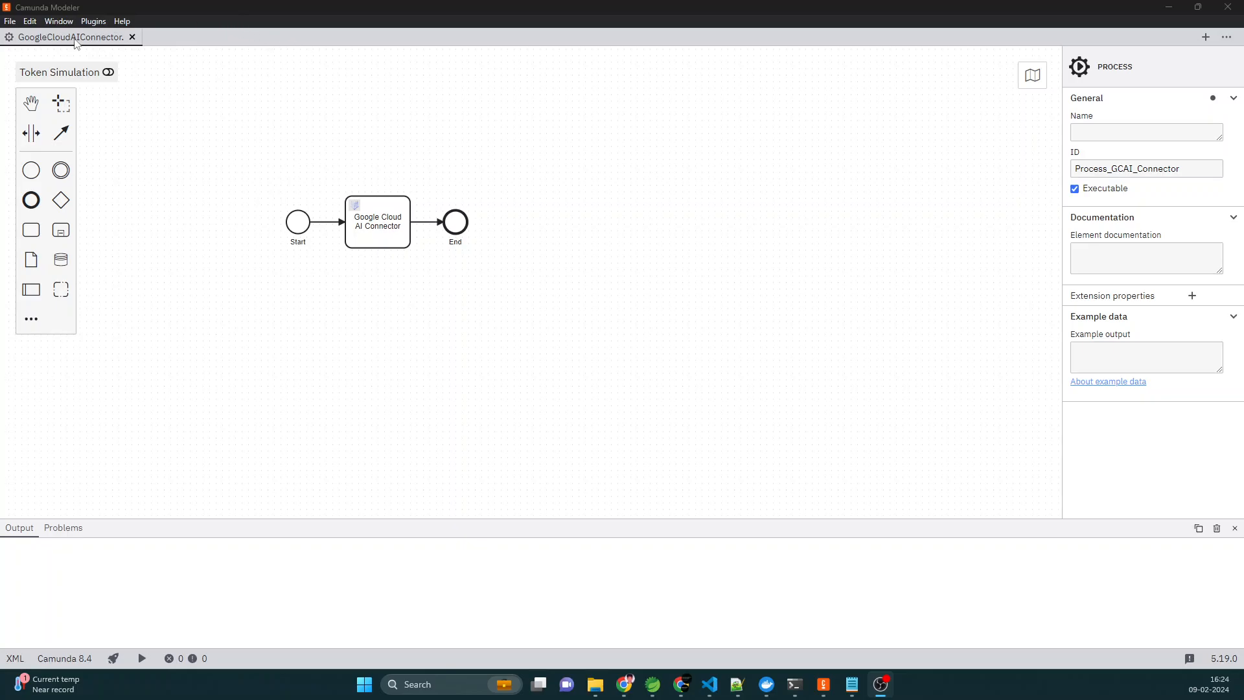
- Create a new Camunda 8 BPMN diagram containing a start event, a task and an end event connected in sequence
{"action": "left_click", "coordinate": [9, 20]}
{"action": "mouse_move", "coordinate": [20, 40]}
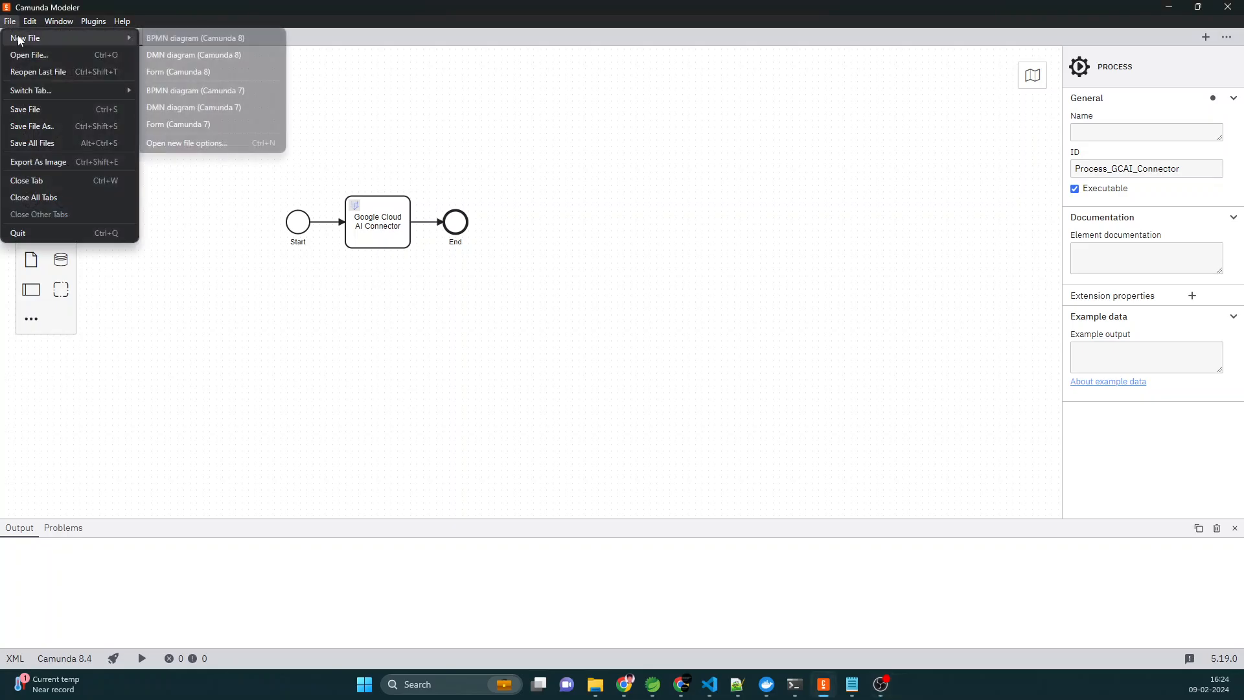
{"action": "left_click", "coordinate": [210, 41]}
{"action": "left_click_drag", "start_coordinate": [130, 164], "coordinate": [398, 216]}
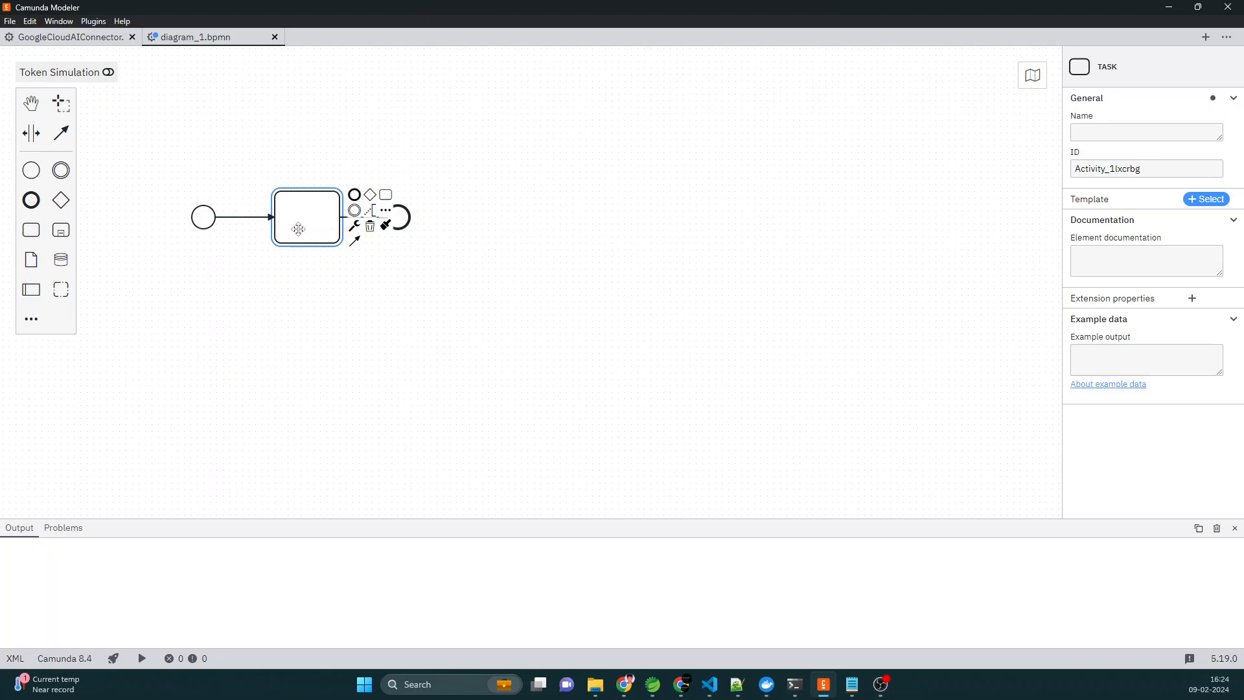
- Search for Google connectors and change the blank task into the Google Cloud AI connector
{"action": "left_click", "coordinate": [354, 228]}
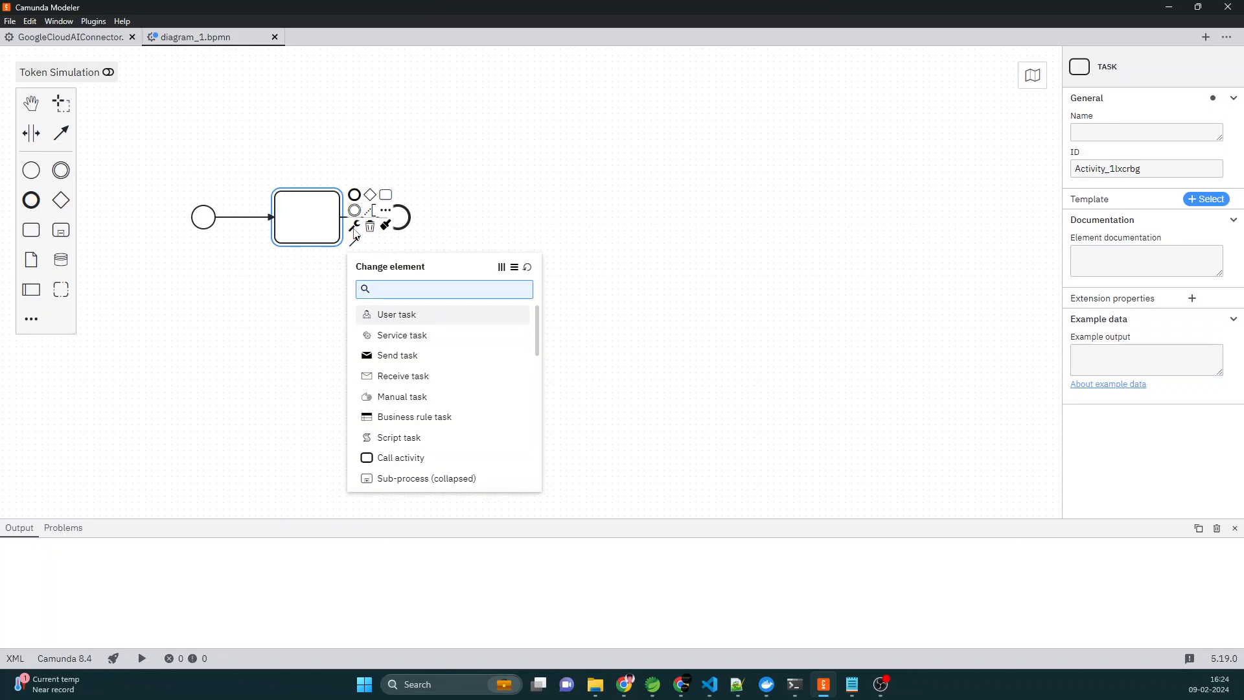
{"action": "type", "text": "goolg"}
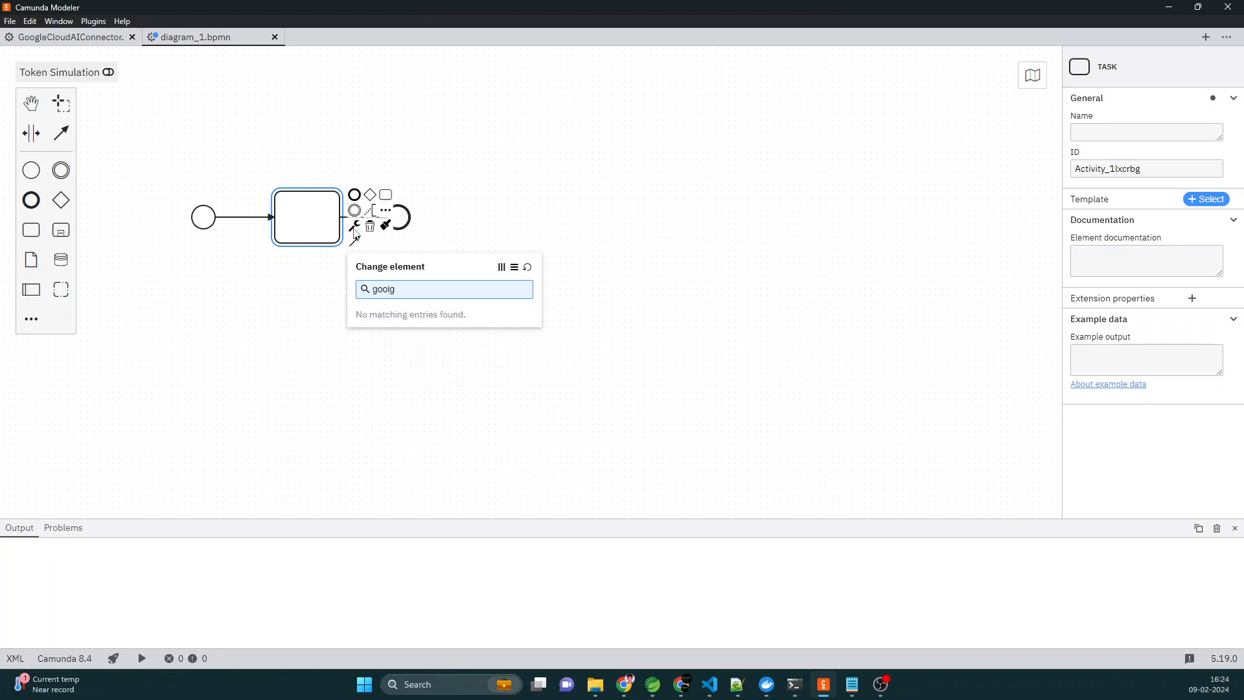
{"action": "key", "text": "BackSpace"}
{"action": "key", "text": "BackSpace"}
{"action": "type", "text": "gl"}
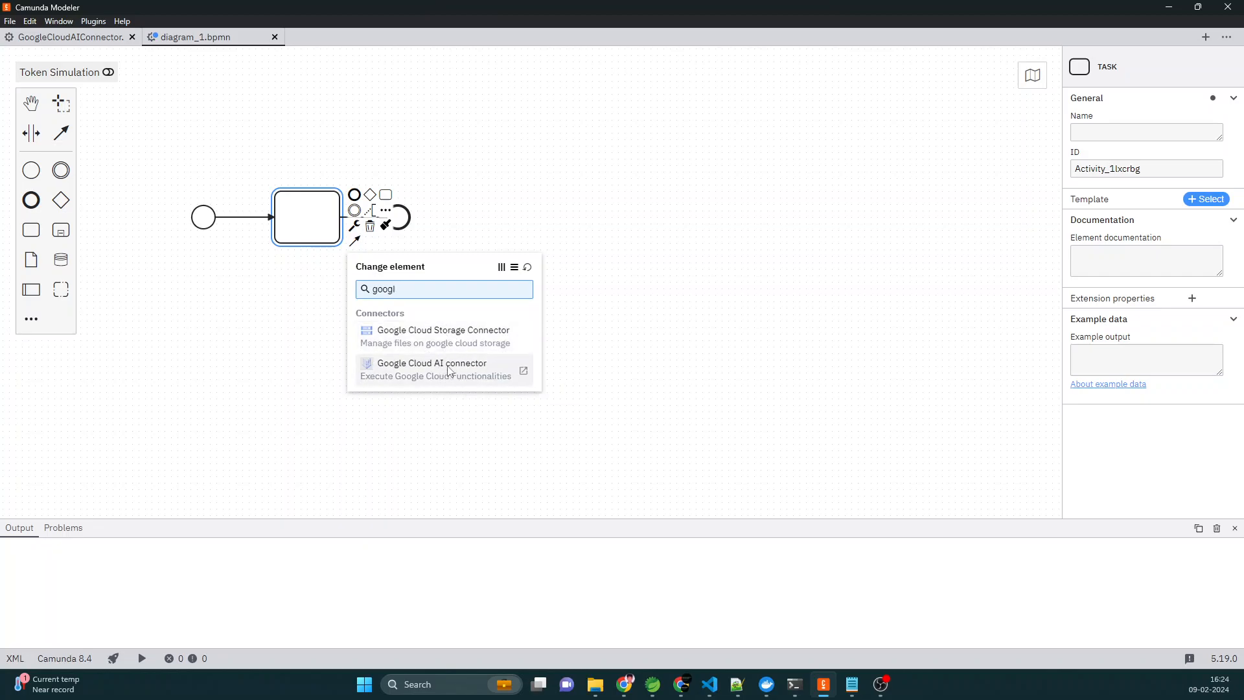
{"action": "left_click", "coordinate": [479, 375]}
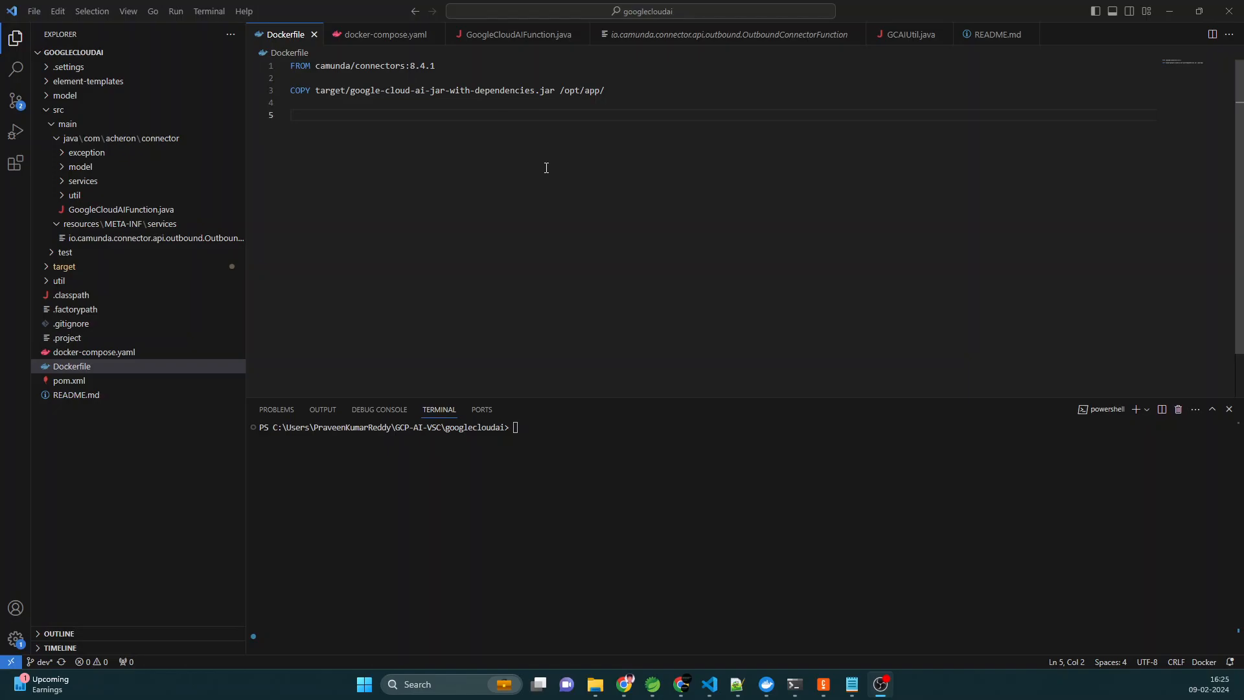
- Build the googlecloudai project by running "mvn clean package" in the terminal, and enlarge the terminal area
{"action": "left_click", "coordinate": [602, 420]}
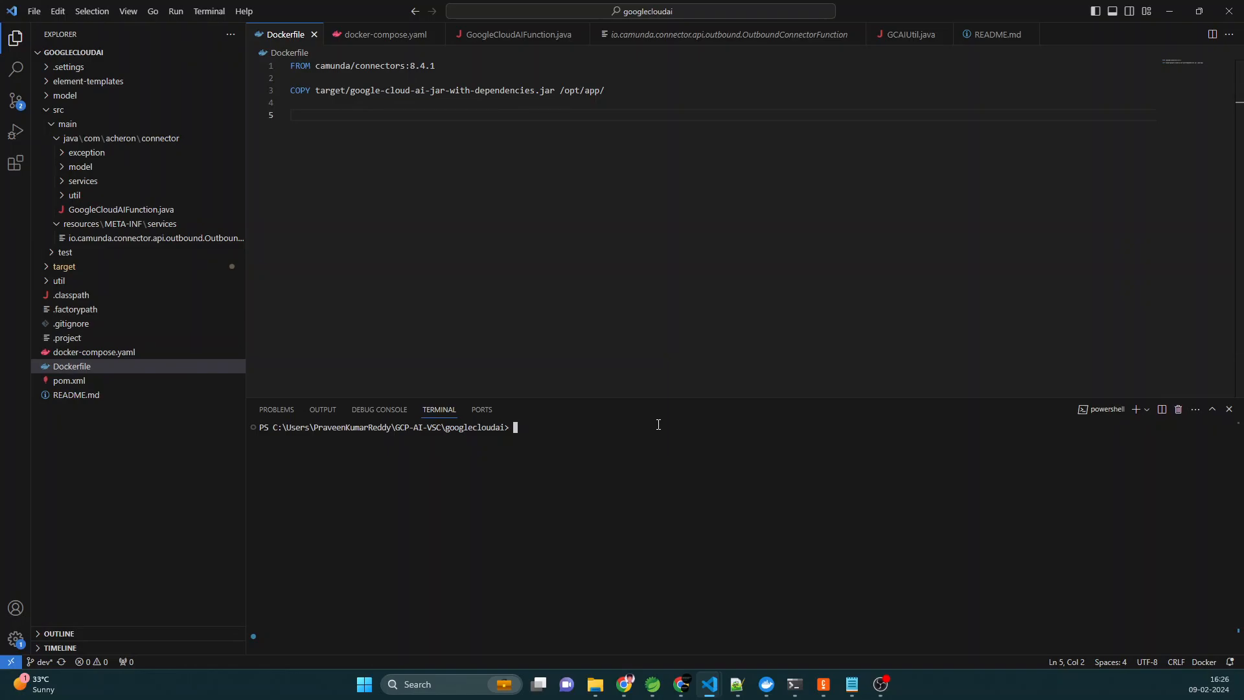
{"action": "type", "text": "mvn clean package"}
{"action": "key", "text": "Return"}
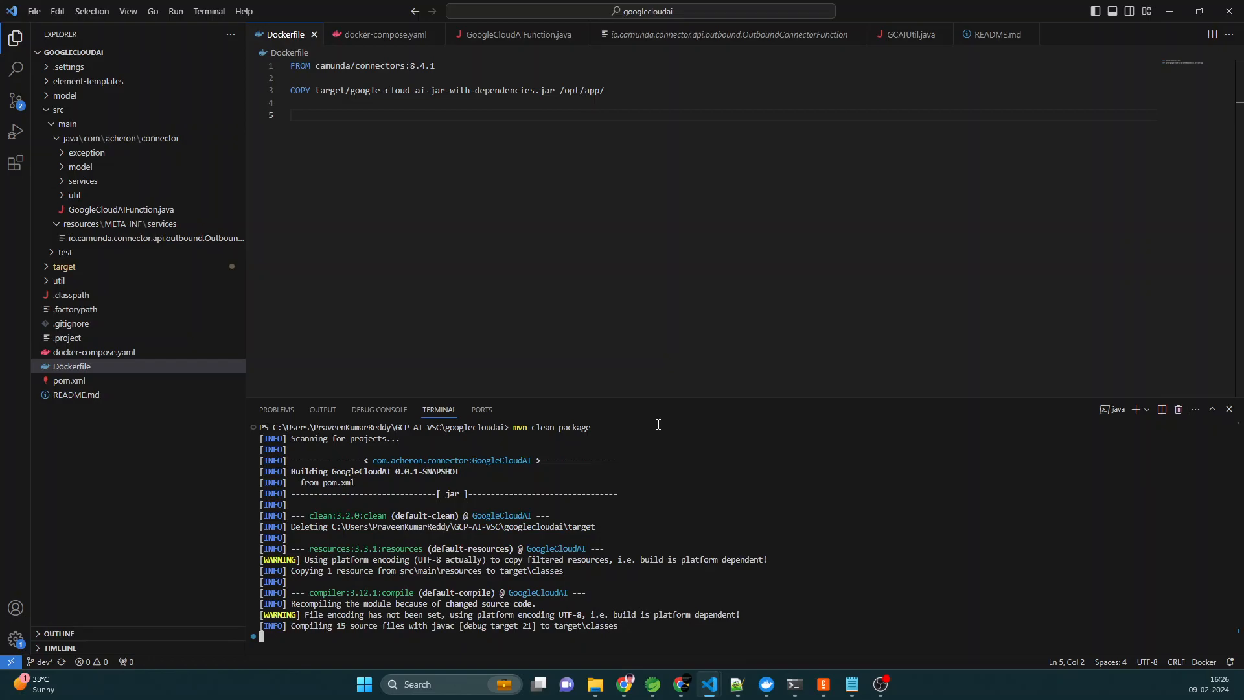
{"action": "left_click_drag", "start_coordinate": [652, 396], "coordinate": [650, 321]}
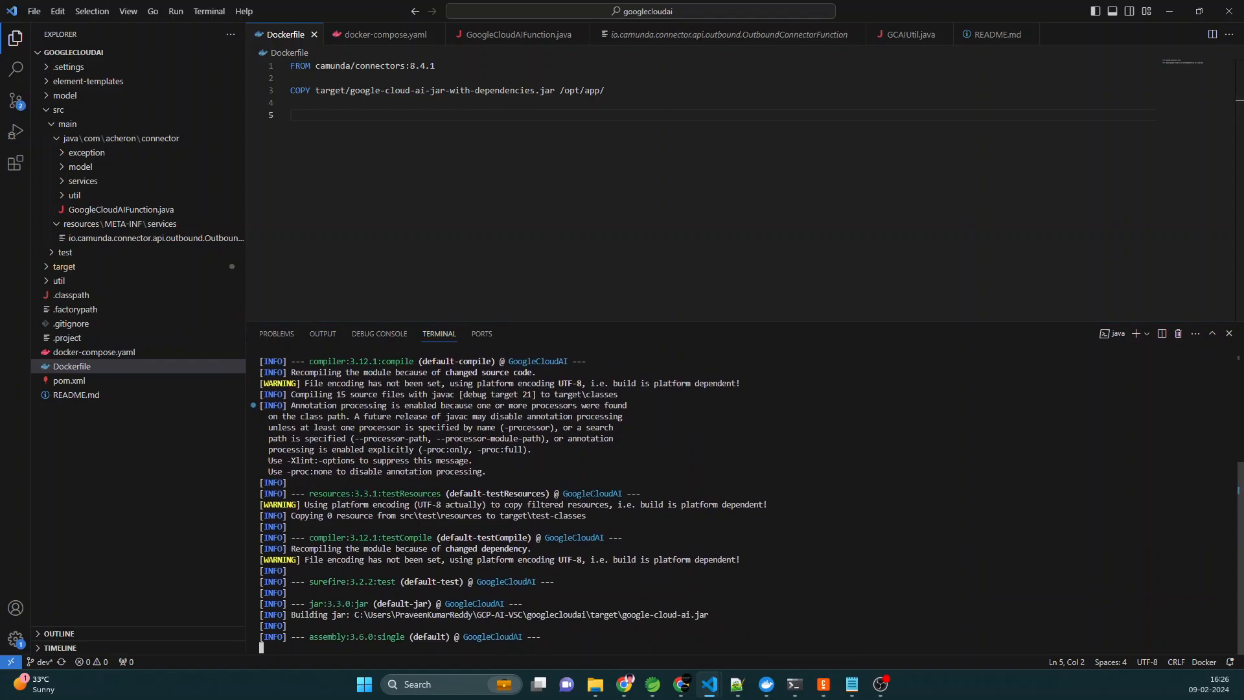
- Build the Docker image from the project folder with "docker build -t gcai-connector:V1 ."
{"action": "left_click", "coordinate": [623, 500]}
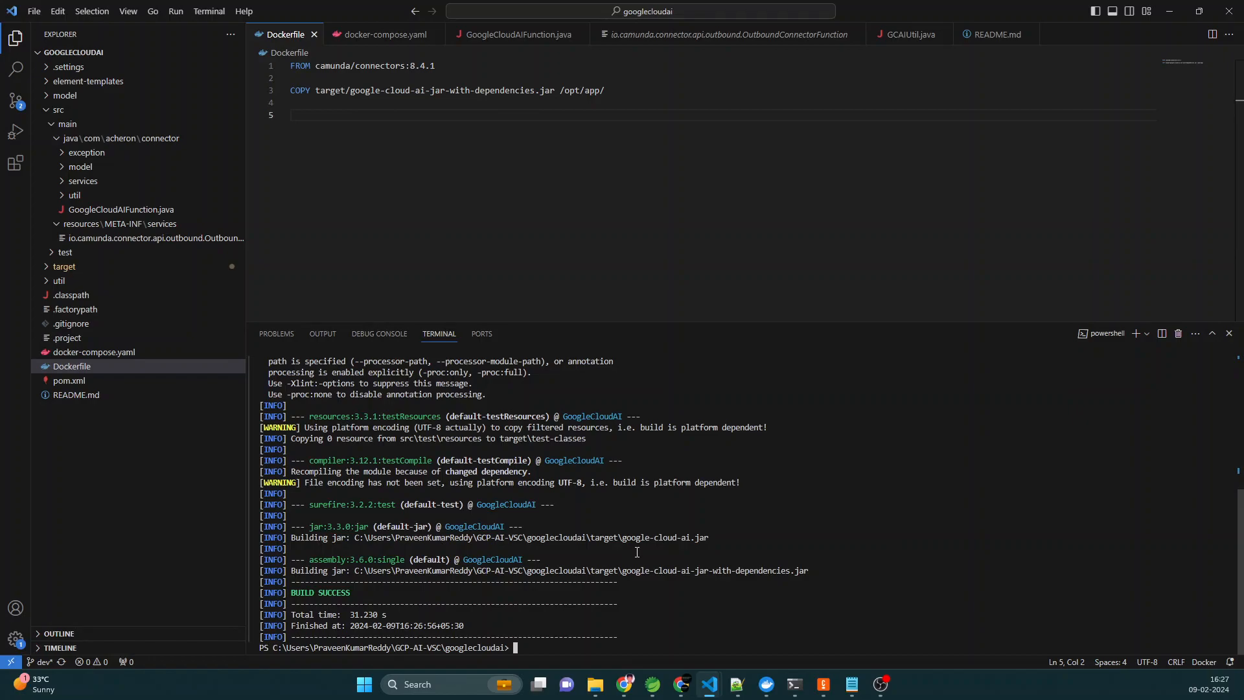
{"action": "type", "text": "docker "}
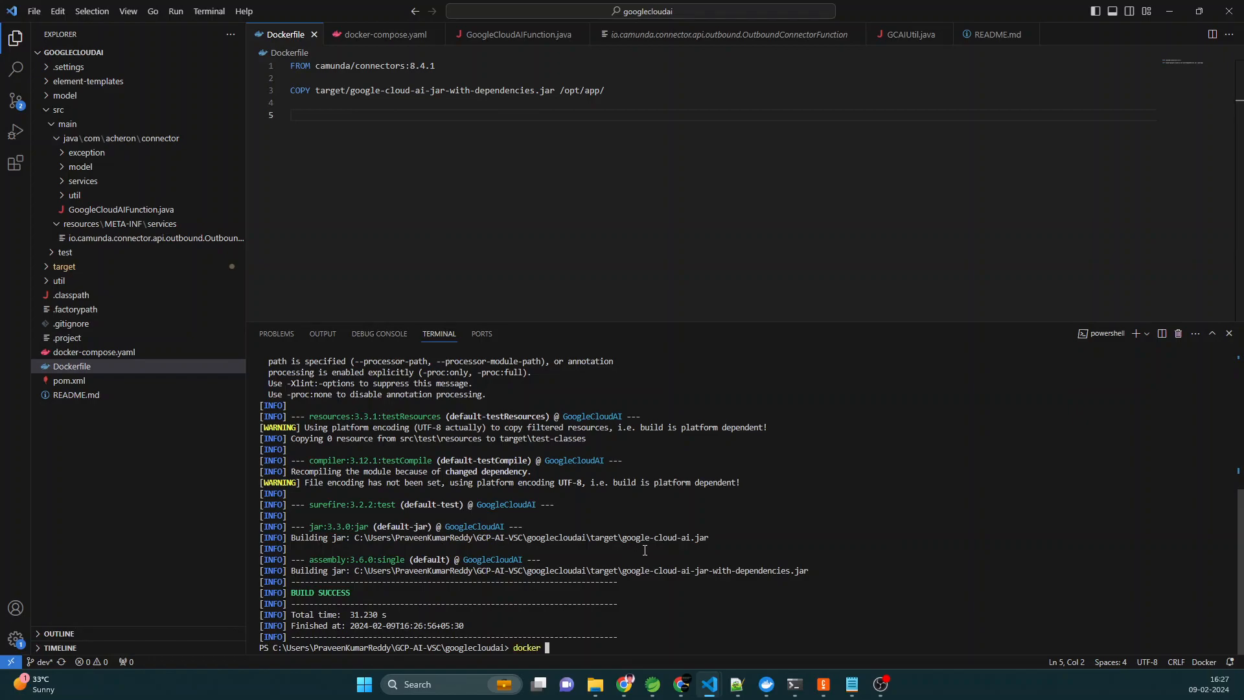
{"action": "type", "text": "build -"}
{"action": "type", "text": "t "}
{"action": "type", "text": "gcs"}
{"action": "type", "text": "i"}
{"action": "type", "text": "-connecto"}
{"action": "type", "text": "r:"}
{"action": "type", "text": "V!"}
{"action": "type", "text": " ."}
{"action": "key", "text": "Return"}
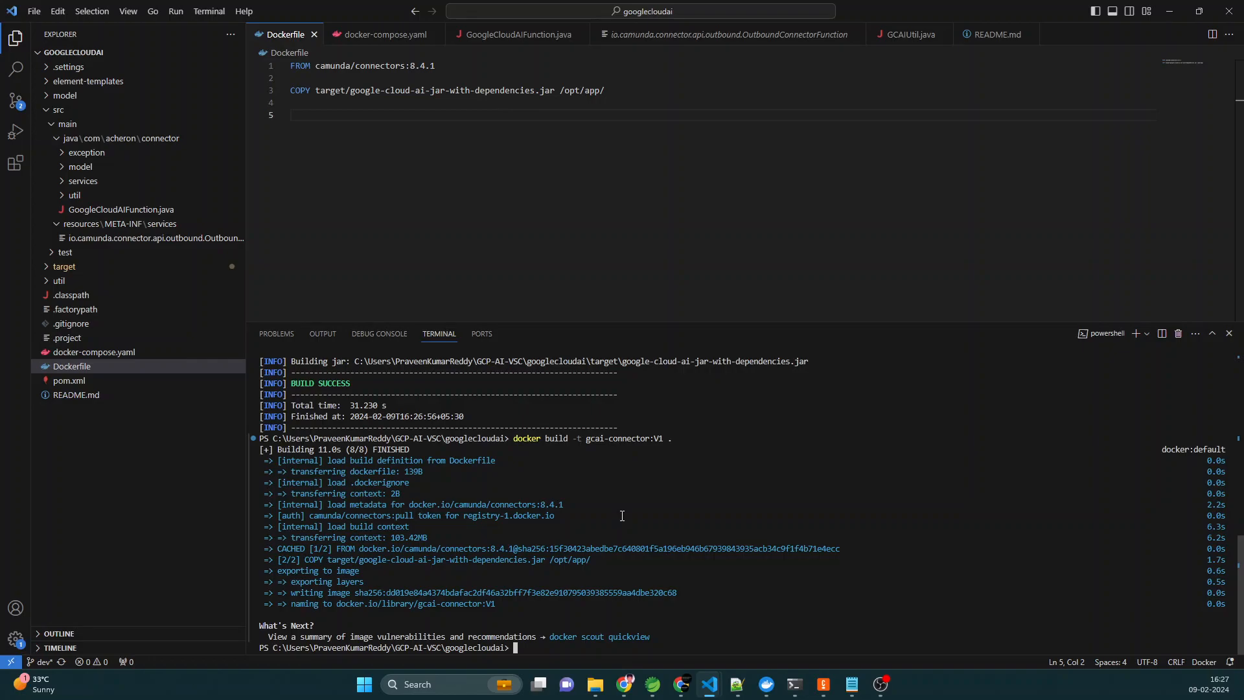
- Open docker-compose.yaml and examine its environment variables, Zeebe gateway address, network and volume source path
{"action": "left_click", "coordinate": [150, 358]}
{"action": "left_click_drag", "start_coordinate": [710, 322], "coordinate": [711, 488]}
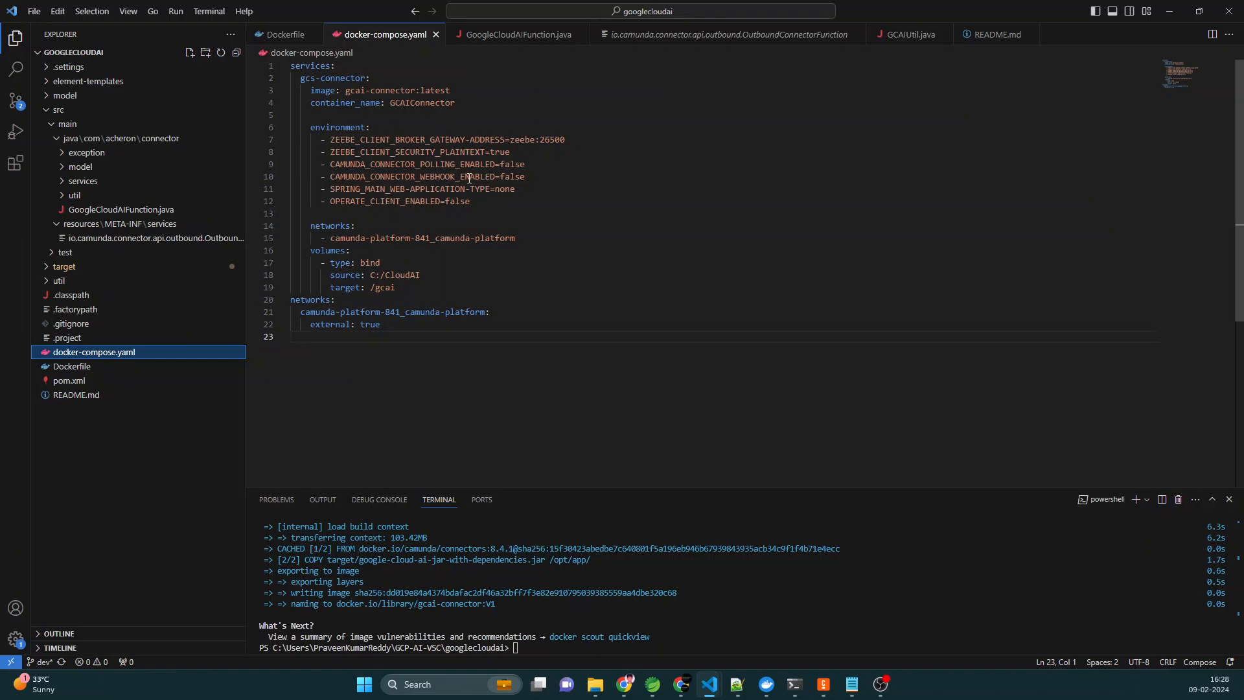
{"action": "left_click_drag", "start_coordinate": [482, 202], "coordinate": [206, 142]}
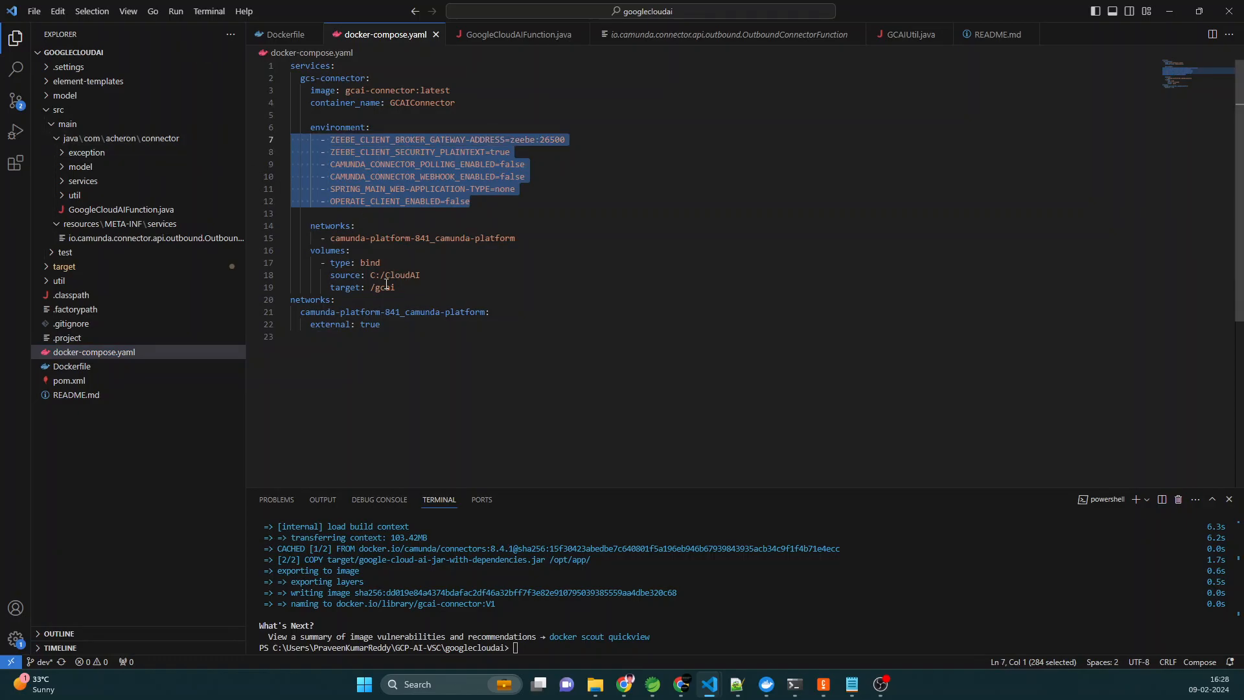
{"action": "left_click", "coordinate": [400, 239]}
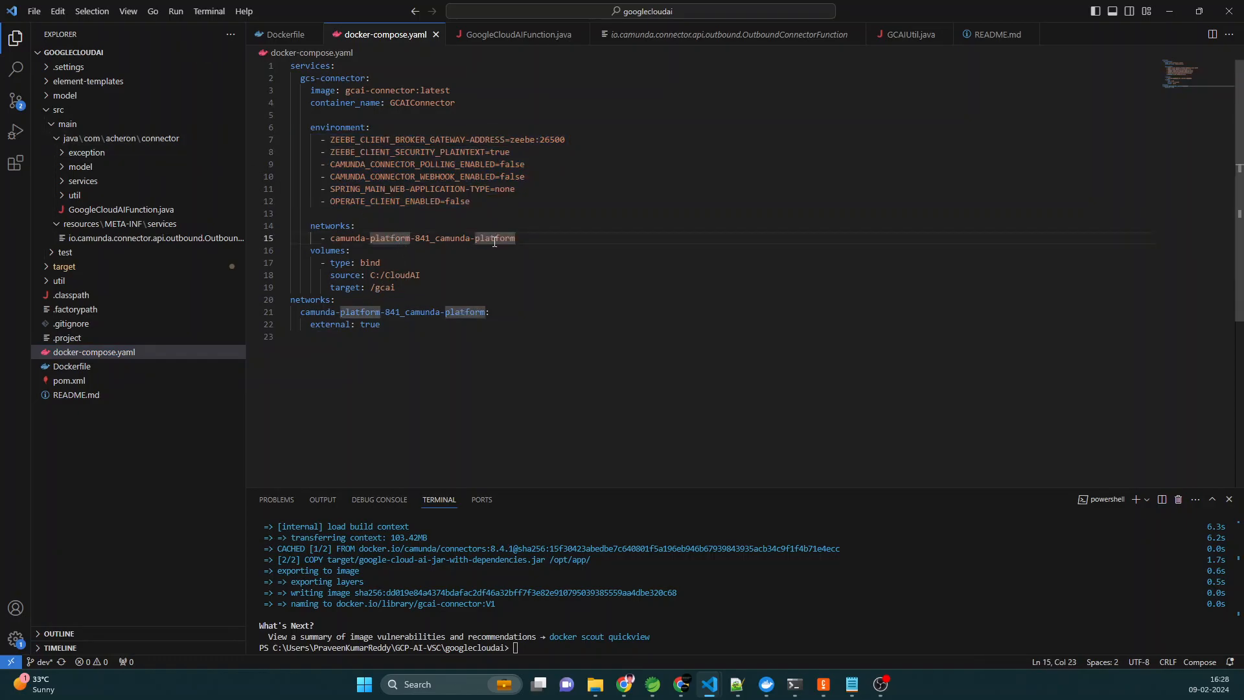
{"action": "left_click_drag", "start_coordinate": [519, 237], "coordinate": [257, 232]}
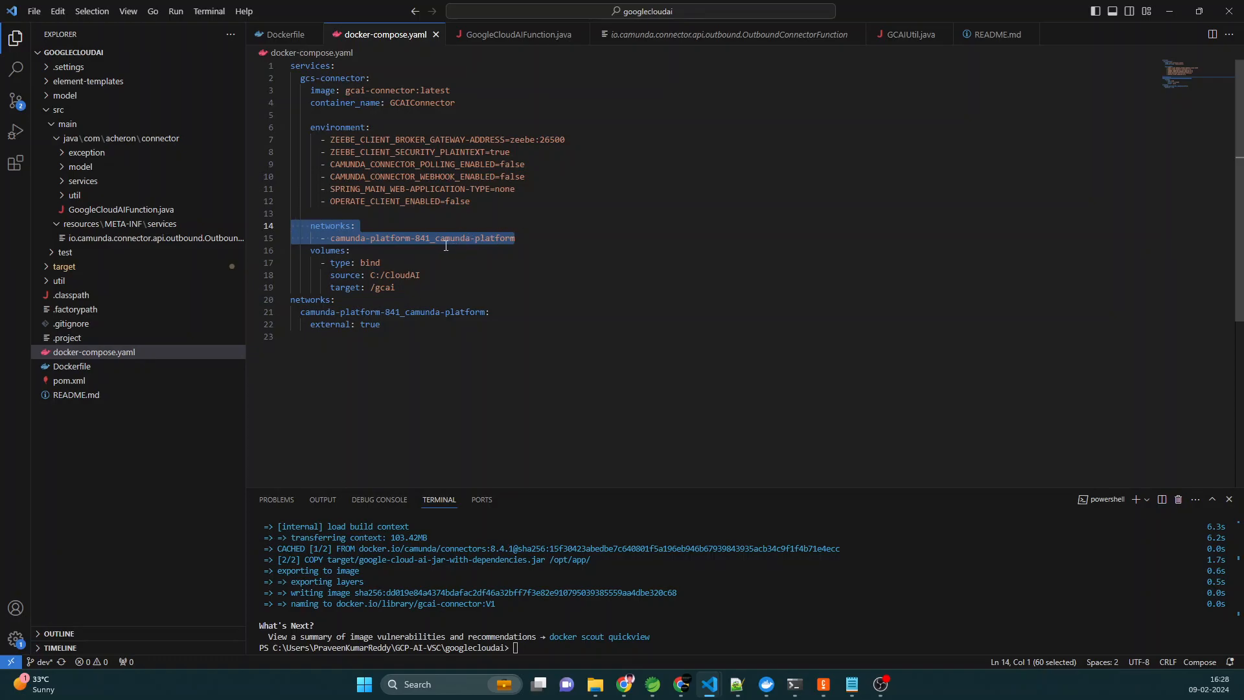
{"action": "left_click", "coordinate": [512, 143]}
{"action": "left_click_drag", "start_coordinate": [511, 141], "coordinate": [527, 142]}
{"action": "left_click", "coordinate": [527, 141]}
{"action": "double_click", "coordinate": [527, 141]}
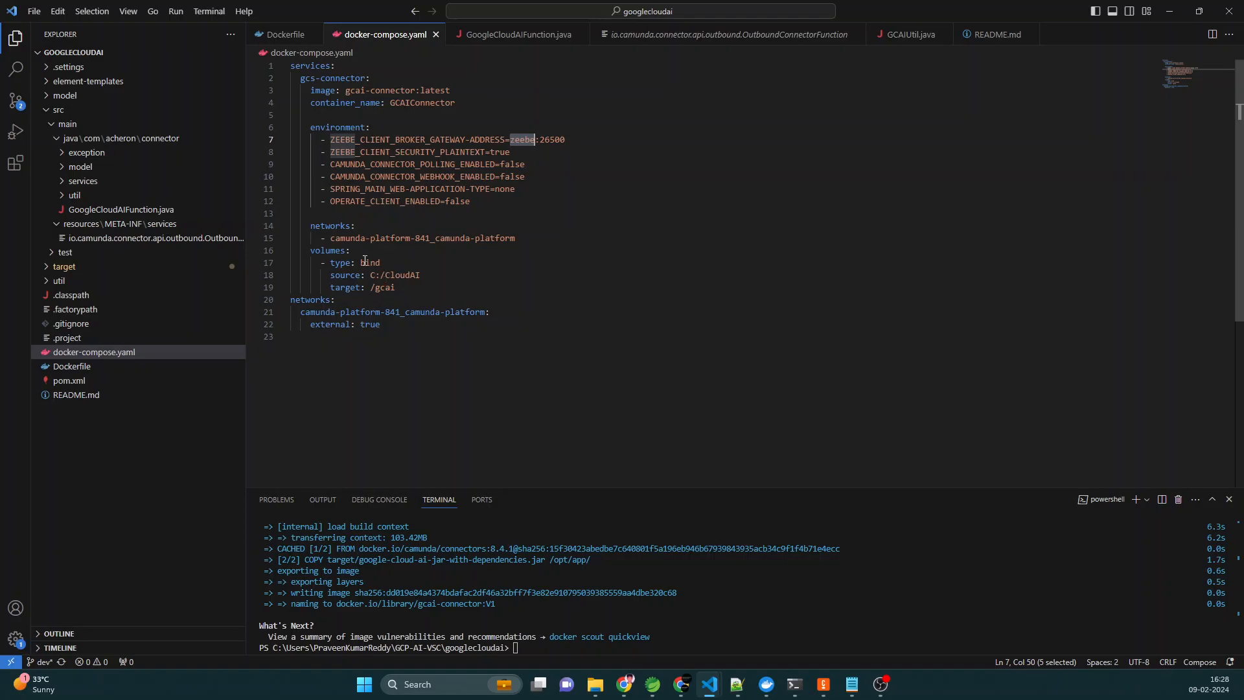
{"action": "left_click_drag", "start_coordinate": [396, 288], "coordinate": [279, 252]}
{"action": "left_click", "coordinate": [398, 259]}
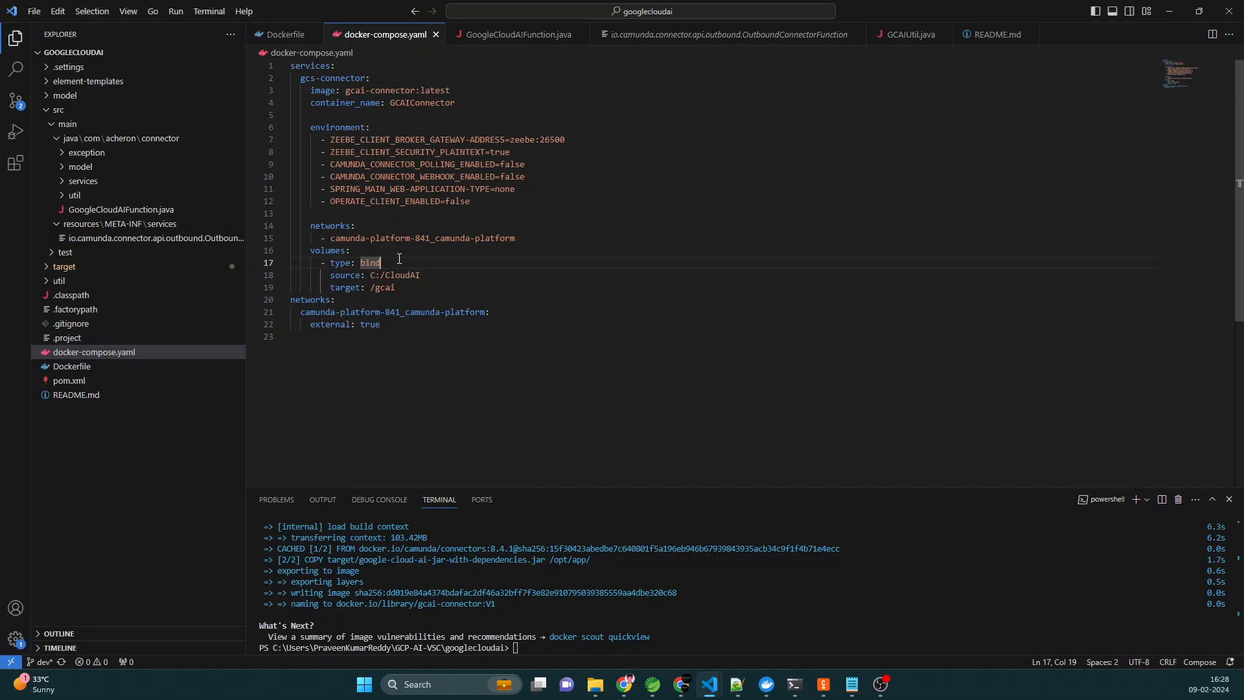
{"action": "left_click", "coordinate": [367, 275]}
{"action": "left_click_drag", "start_coordinate": [371, 275], "coordinate": [421, 276]}
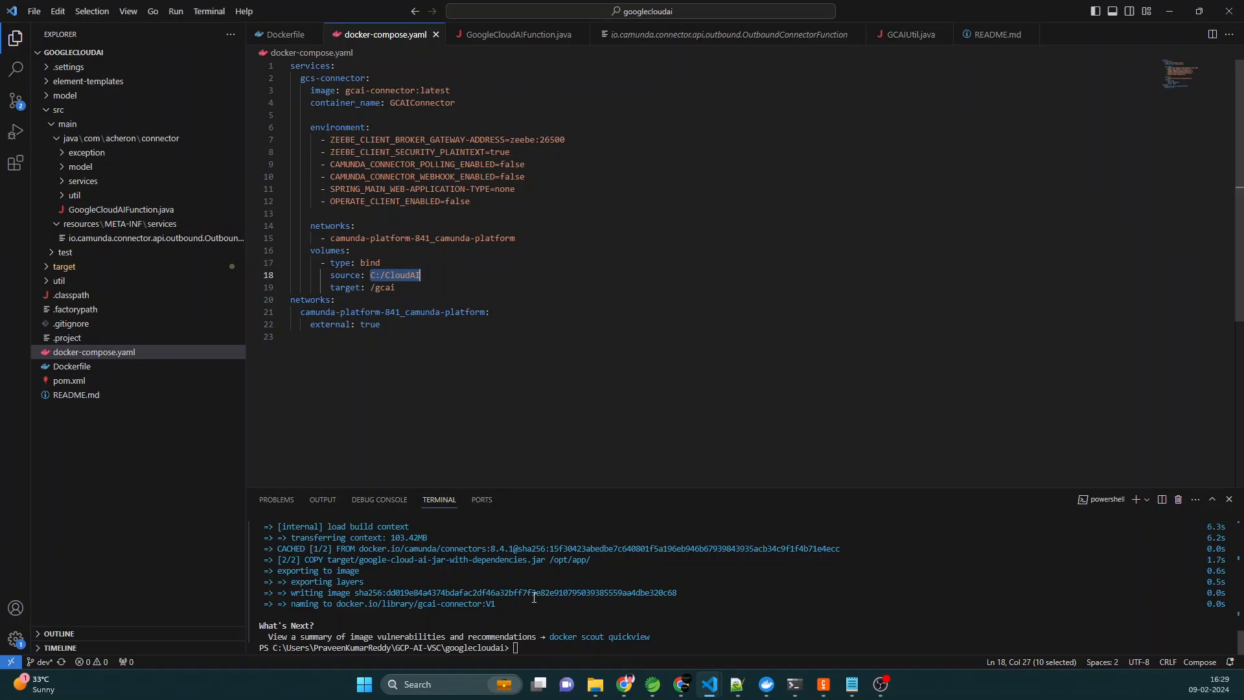
- Start the connector container in detached mode by running "docker compose up -d" in the terminal
{"action": "left_click", "coordinate": [566, 568]}
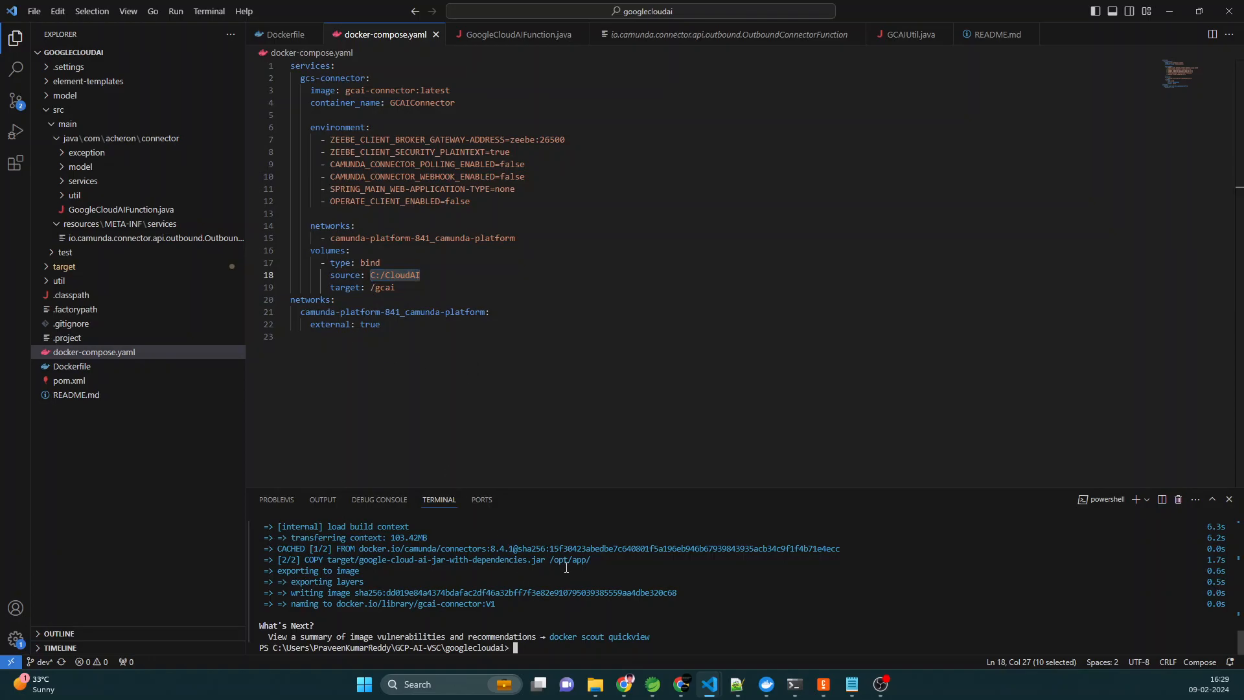
{"action": "type", "text": "docker copose"}
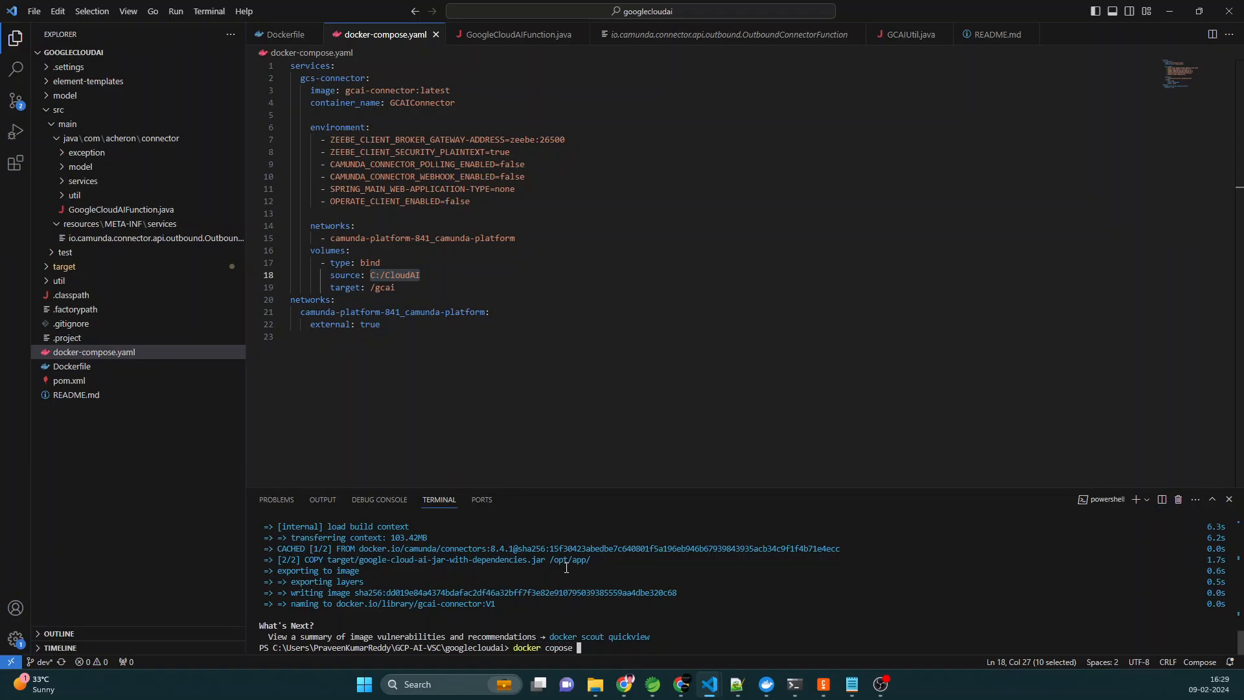
{"action": "key", "text": "BackSpace"}
{"action": "key", "text": "BackSpace"}
{"action": "key", "text": "BackSpace"}
{"action": "key", "text": "BackSpace"}
{"action": "key", "text": "BackSpace"}
{"action": "type", "text": "mpose up -d"}
{"action": "key", "text": "Return"}
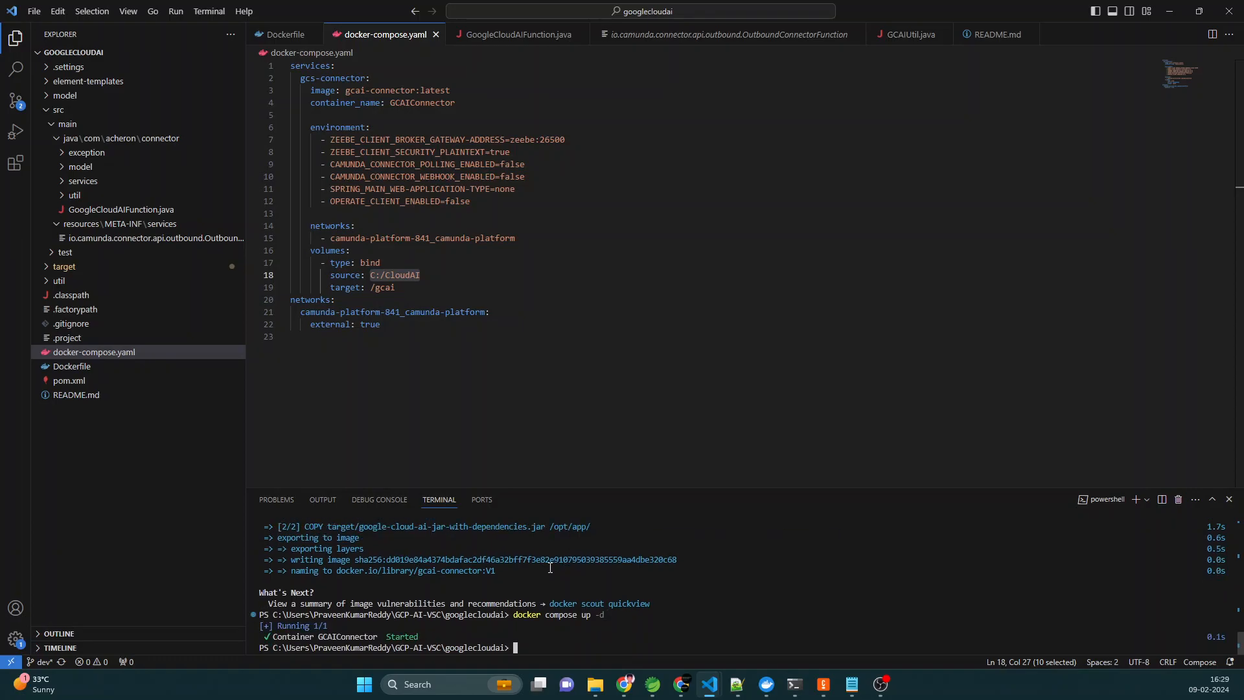
- Switch to Docker Desktop and check the GCAIConnector container's logs for the connector runtime startup
{"action": "left_click", "coordinate": [762, 688]}
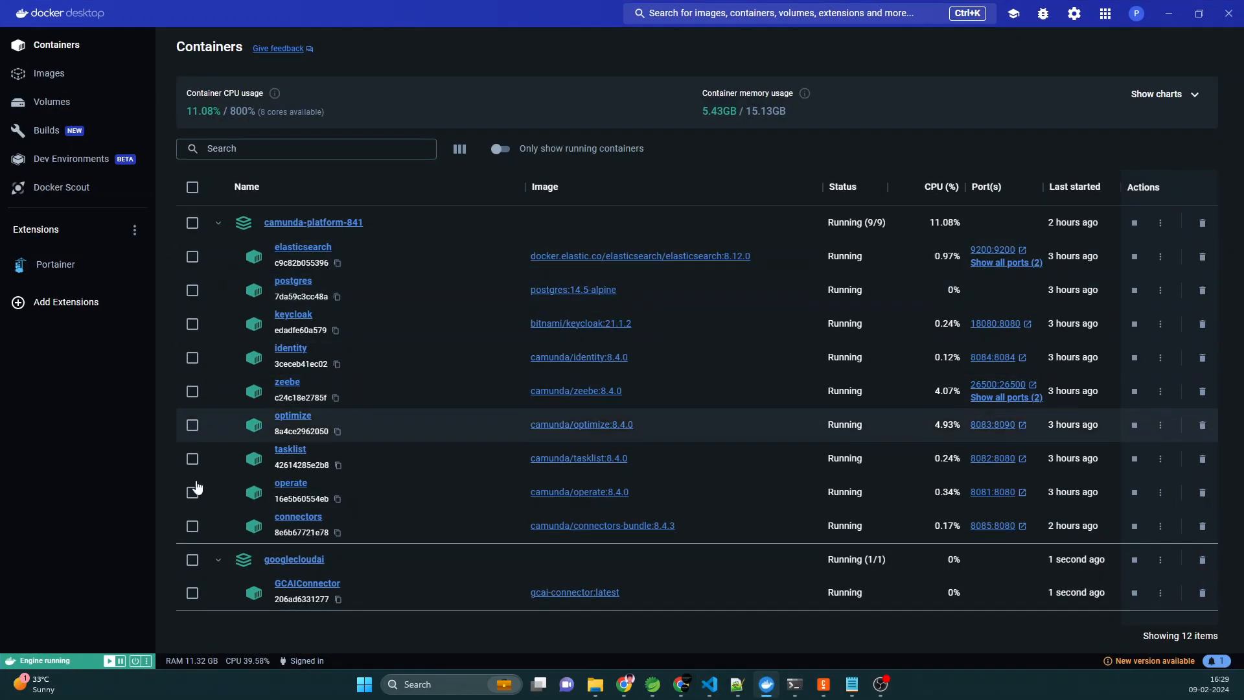
{"action": "left_click", "coordinate": [305, 584]}
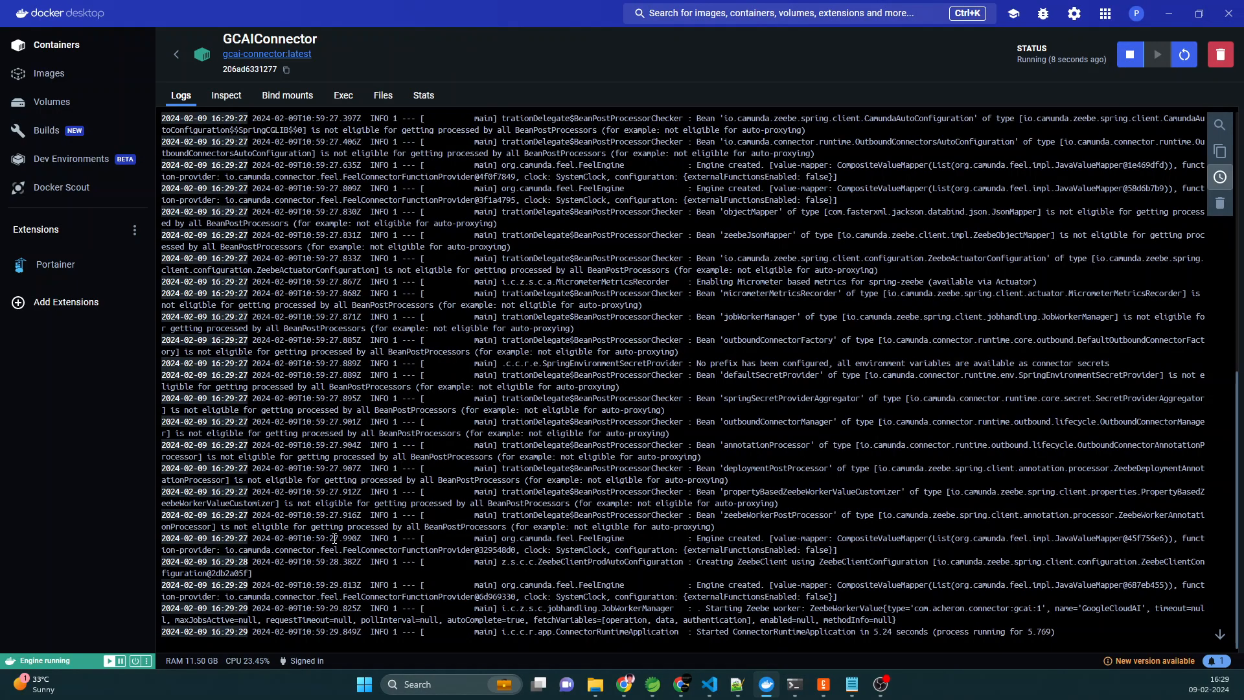
{"action": "left_click_drag", "start_coordinate": [1048, 628], "coordinate": [579, 632]}
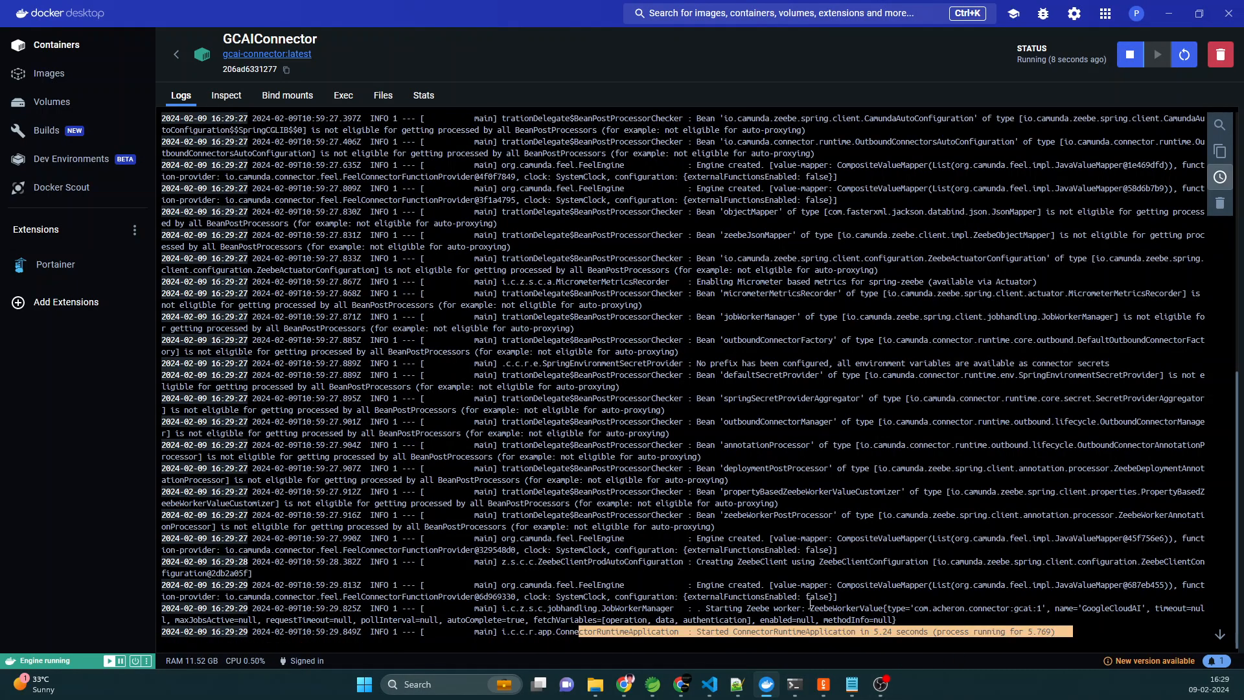
- Switch to Camunda Modeler and examine the JSON file key setting of the Google Cloud AI Connector task in the GoogleCloudAIConnector diagram
{"action": "left_click", "coordinate": [830, 691]}
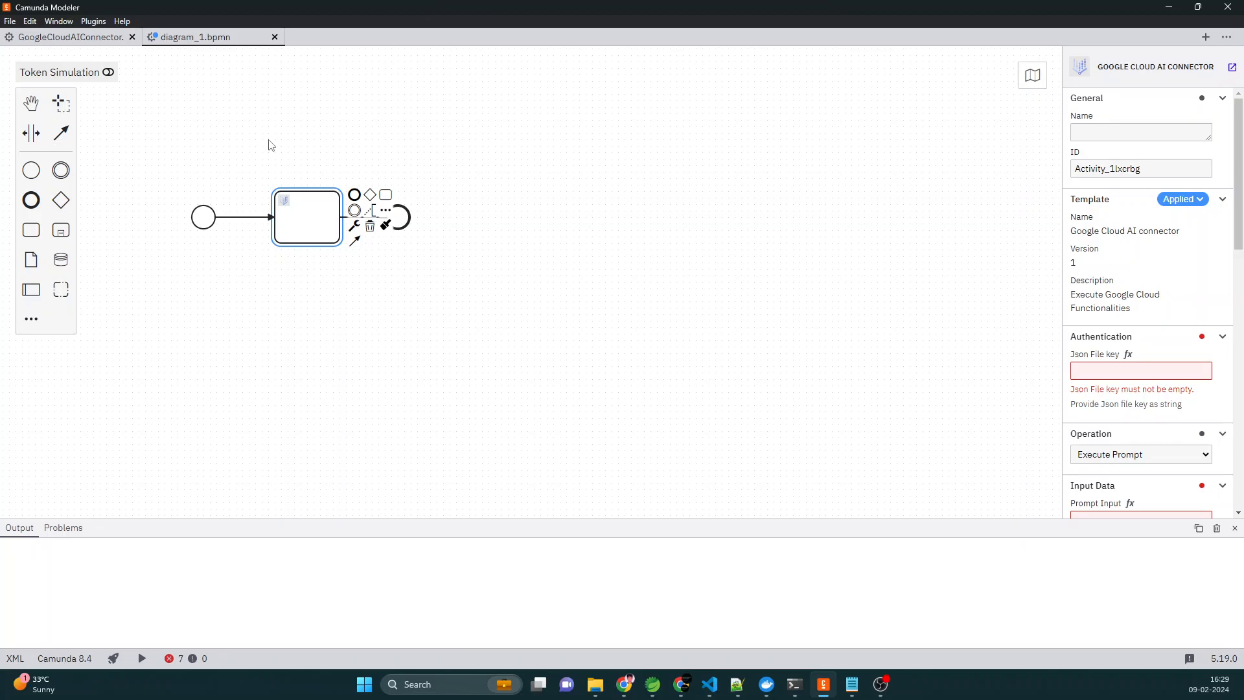
{"action": "left_click", "coordinate": [78, 43]}
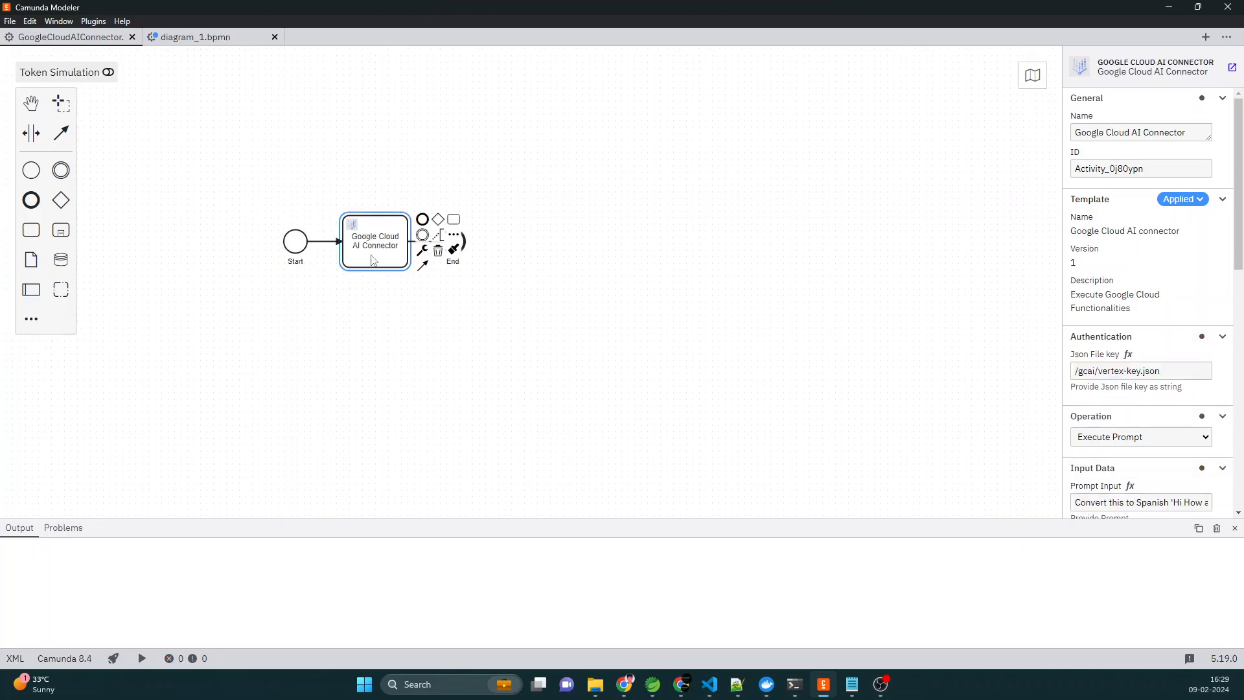
{"action": "left_click_drag", "start_coordinate": [1063, 297], "coordinate": [899, 266]}
{"action": "scroll", "coordinate": [1039, 272], "scroll_direction": "down", "scroll_amount": 3}
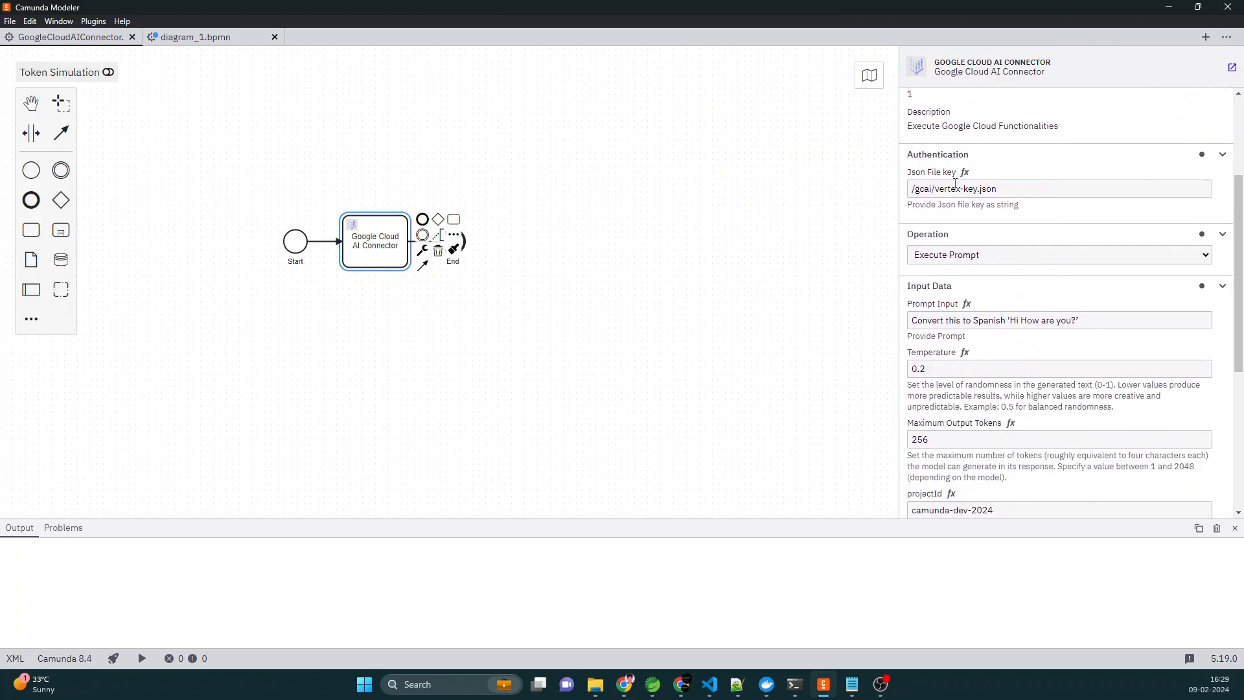
{"action": "left_click_drag", "start_coordinate": [1010, 189], "coordinate": [900, 195]}
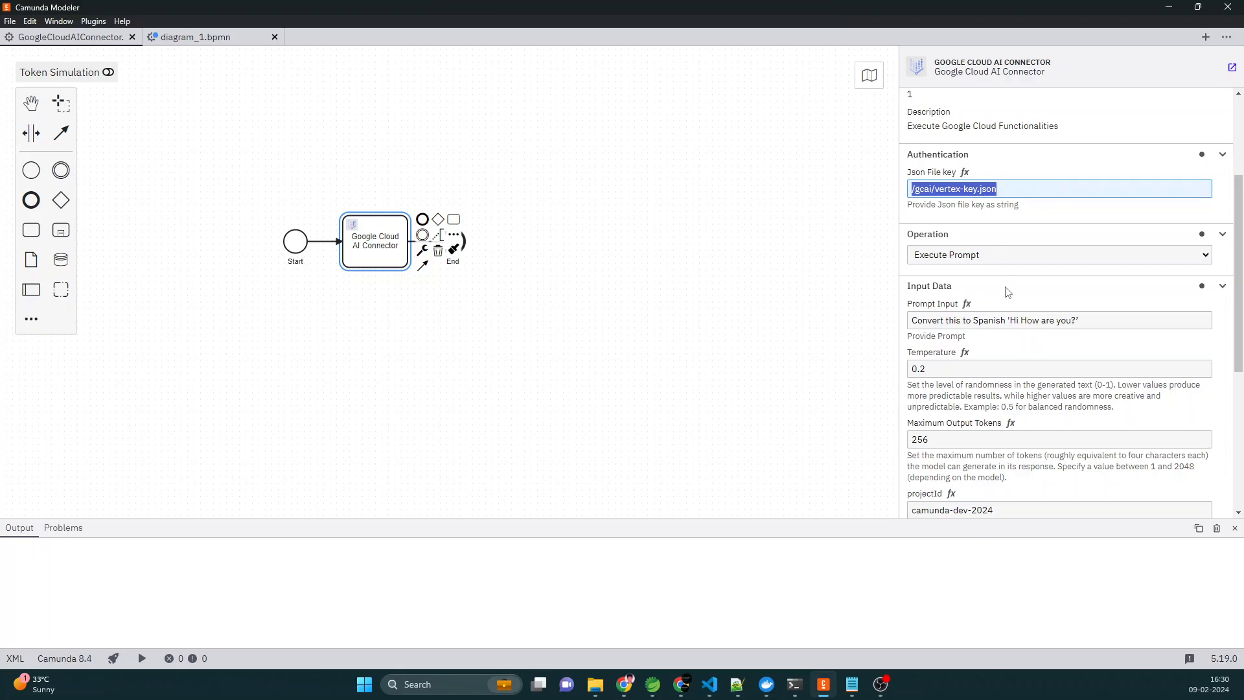
- Review the connector's available operations, keep Execute Prompt, and examine its prompt, temperature, token, project, location and model inputs
{"action": "scroll", "coordinate": [1009, 293], "scroll_direction": "down", "scroll_amount": 2}
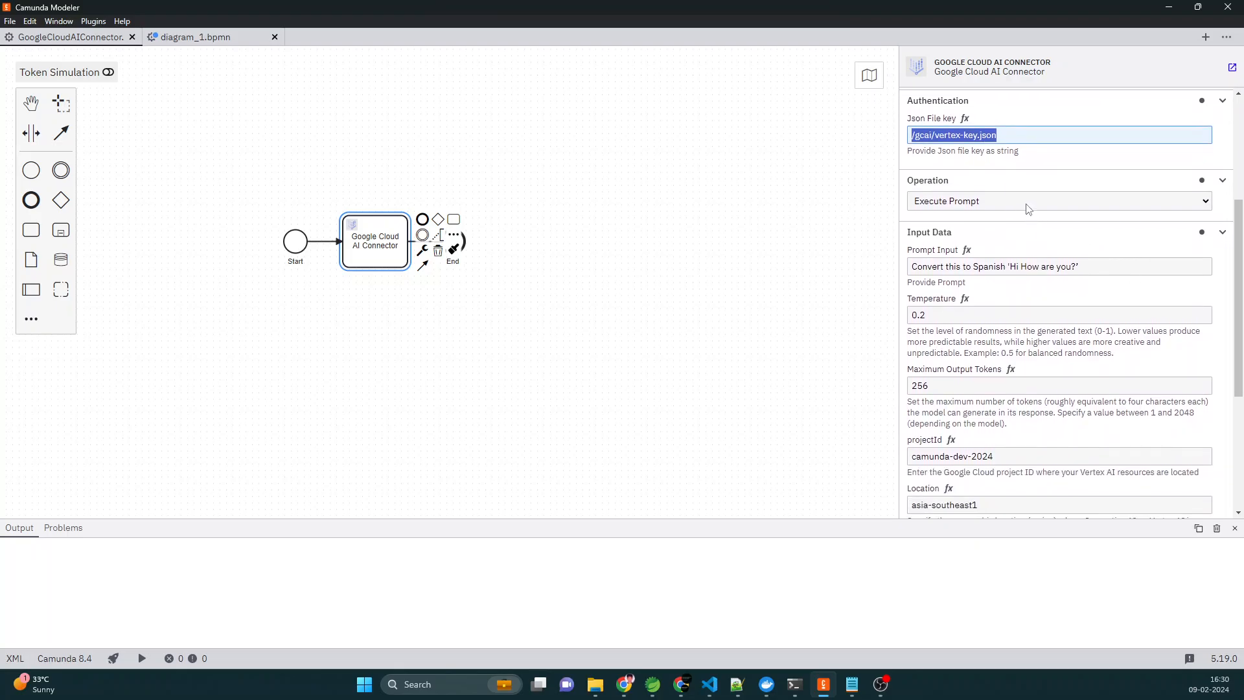
{"action": "left_click", "coordinate": [1027, 207]}
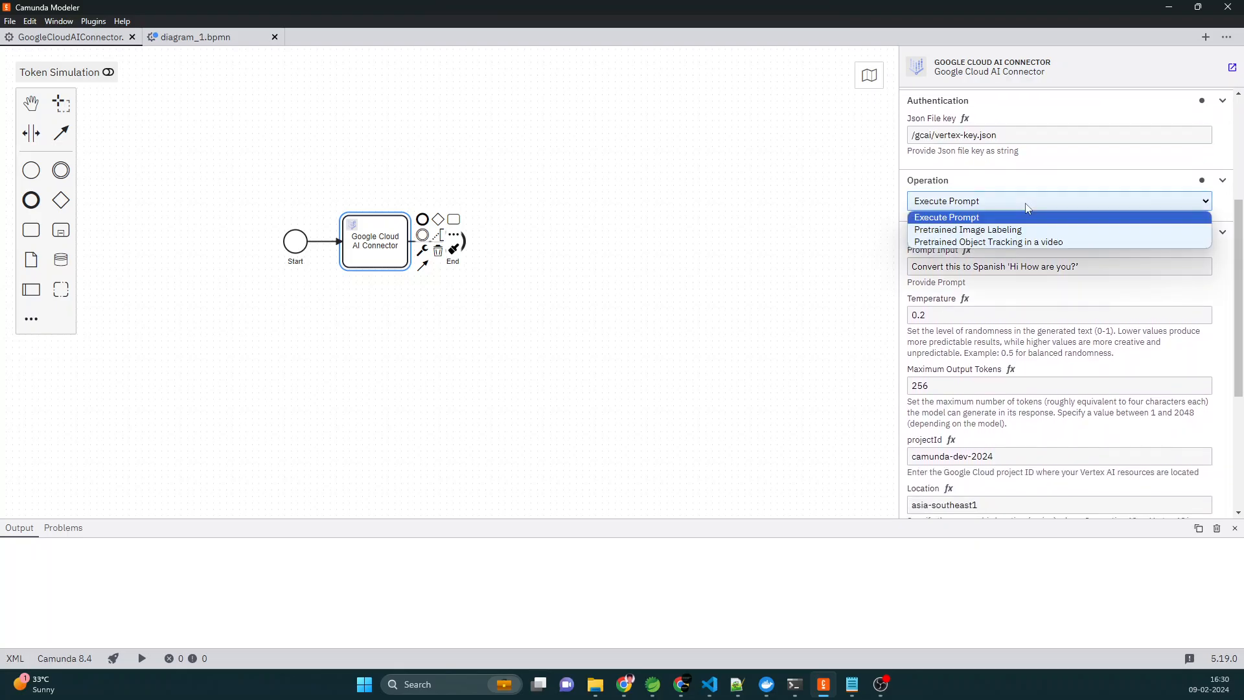
{"action": "left_click", "coordinate": [996, 218]}
{"action": "scroll", "coordinate": [979, 194], "scroll_direction": "down", "scroll_amount": 1}
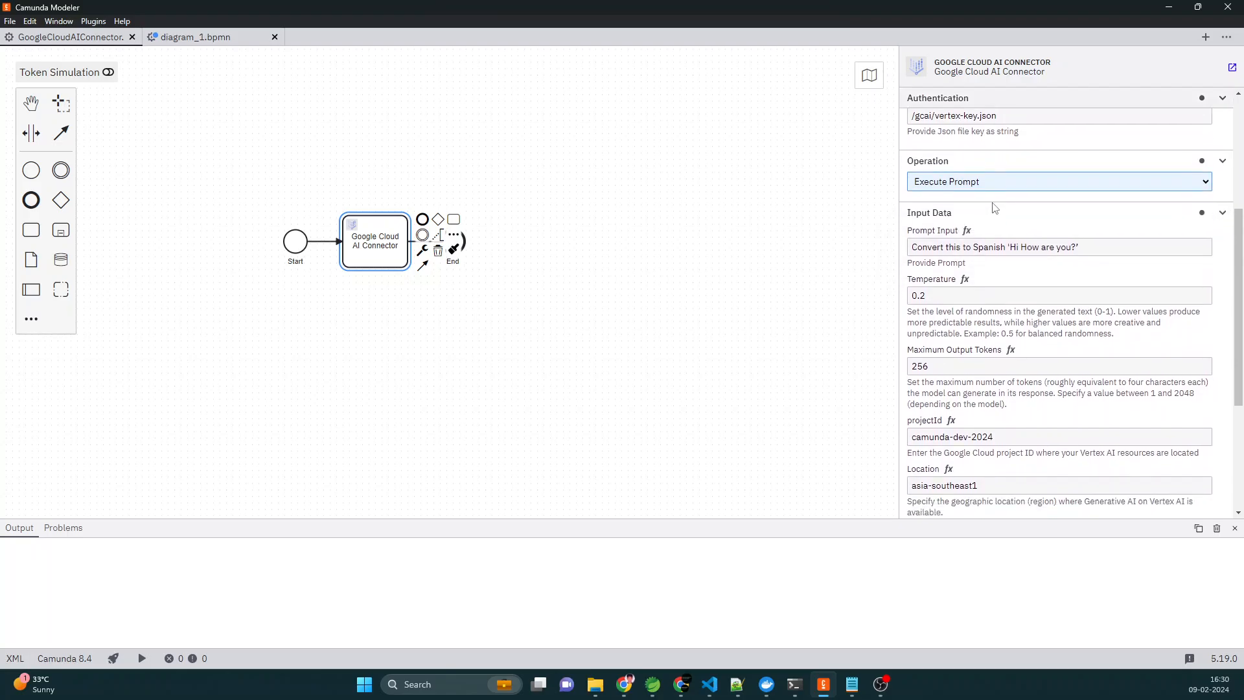
{"action": "scroll", "coordinate": [970, 188], "scroll_direction": "down", "scroll_amount": 1}
{"action": "scroll", "coordinate": [954, 155], "scroll_direction": "down", "scroll_amount": 1}
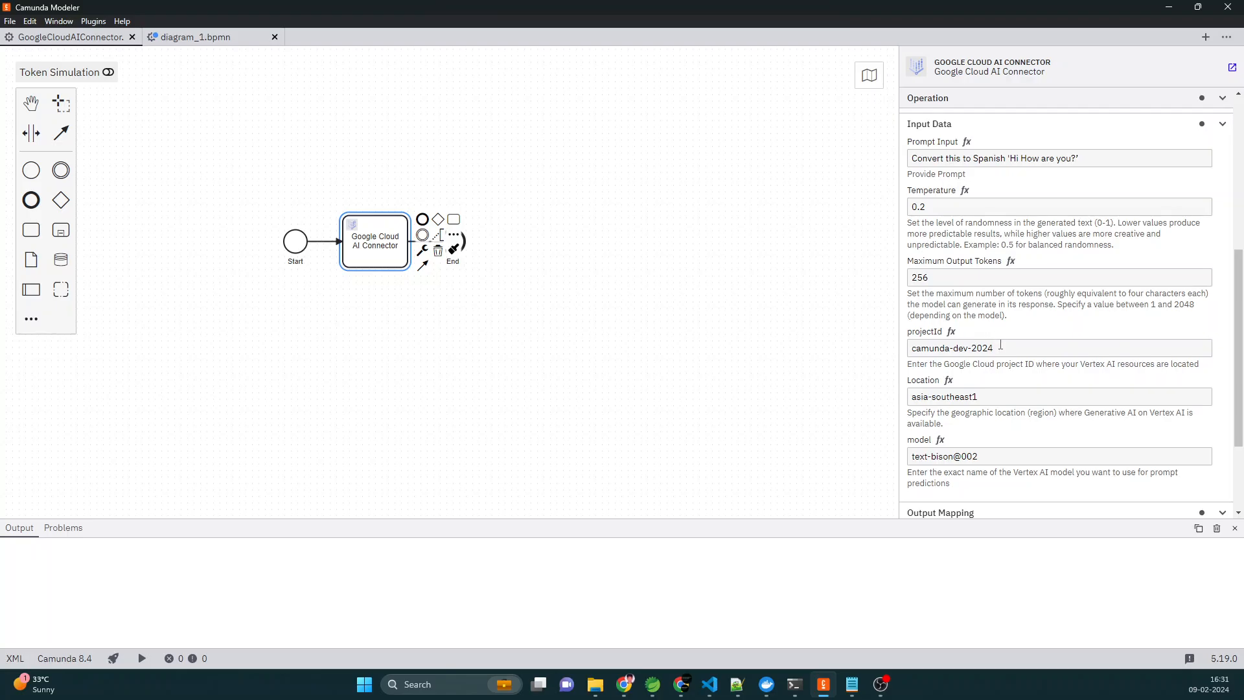
{"action": "scroll", "coordinate": [997, 330], "scroll_direction": "down", "scroll_amount": 1}
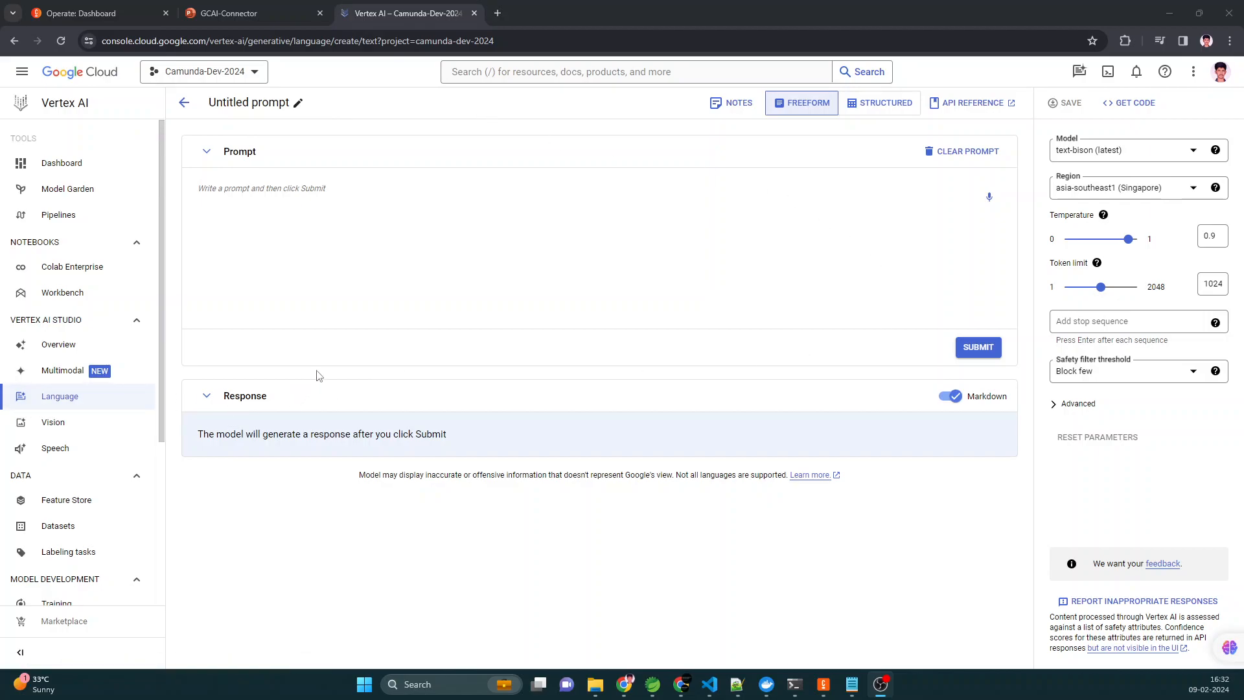
- Examine the language models offered for the Vertex AI freeform prompt, including the PaLM 2 text-bison versions
{"action": "left_click", "coordinate": [1117, 158]}
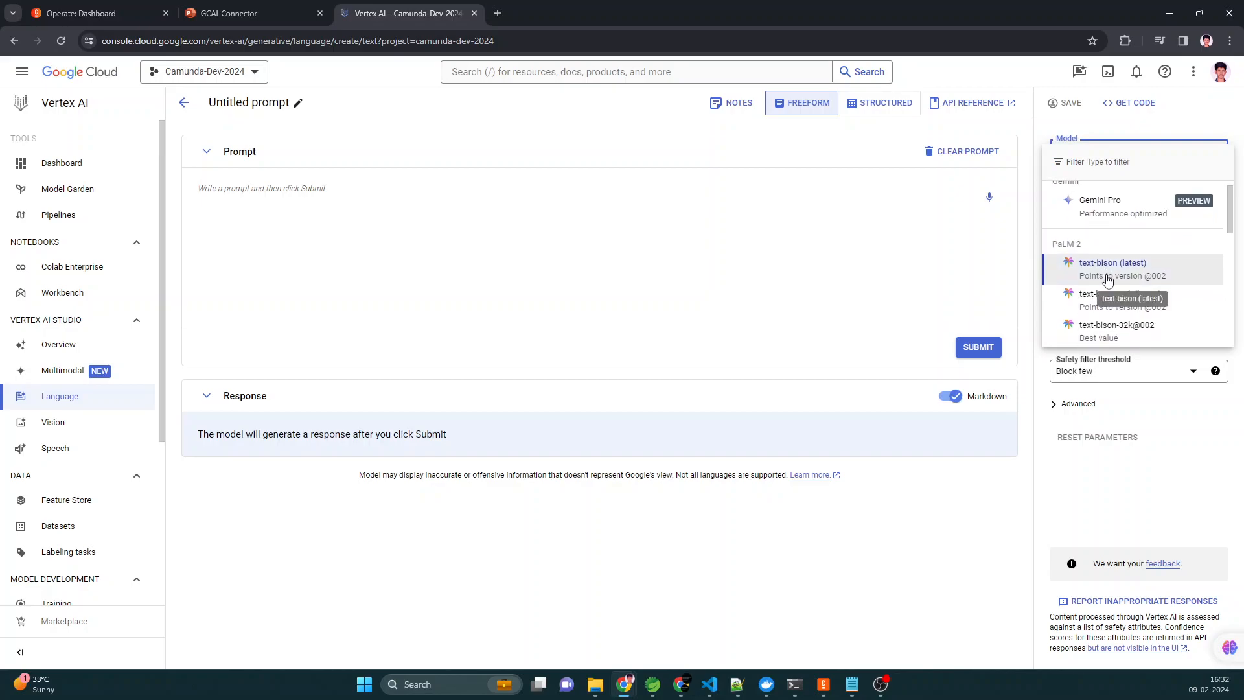
{"action": "scroll", "coordinate": [1115, 260], "scroll_direction": "down", "scroll_amount": 1}
{"action": "scroll", "coordinate": [1115, 261], "scroll_direction": "down", "scroll_amount": 1}
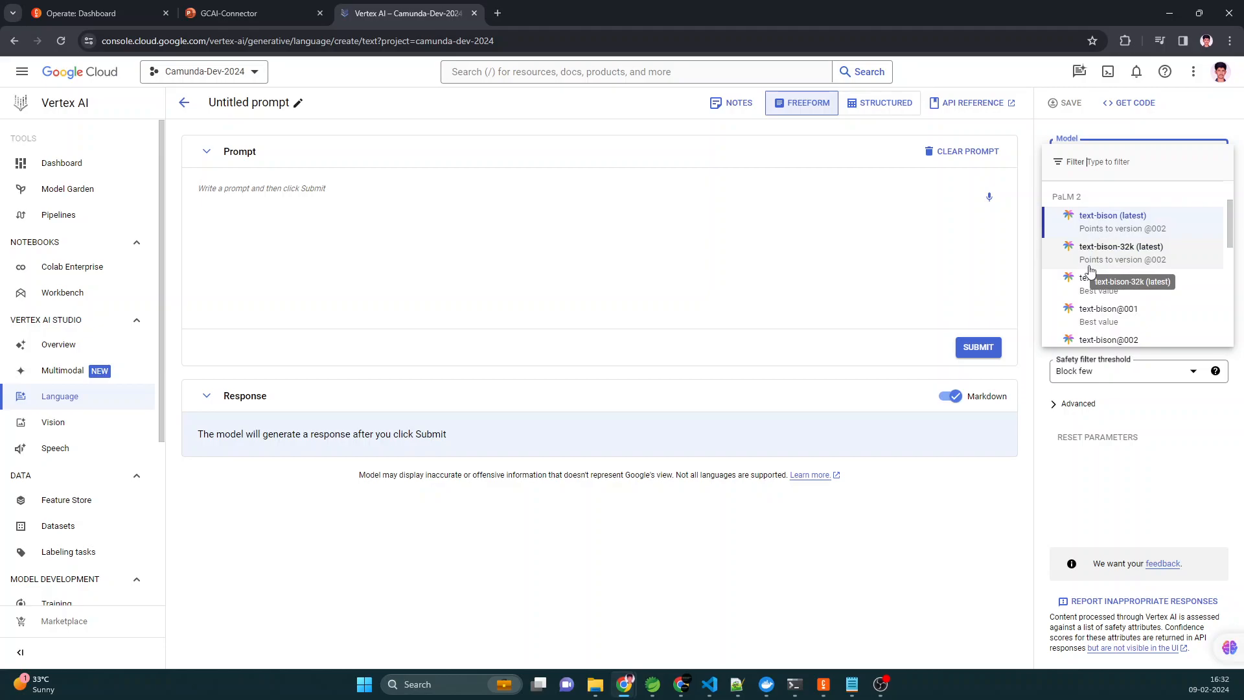
{"action": "scroll", "coordinate": [1101, 262], "scroll_direction": "down", "scroll_amount": 1}
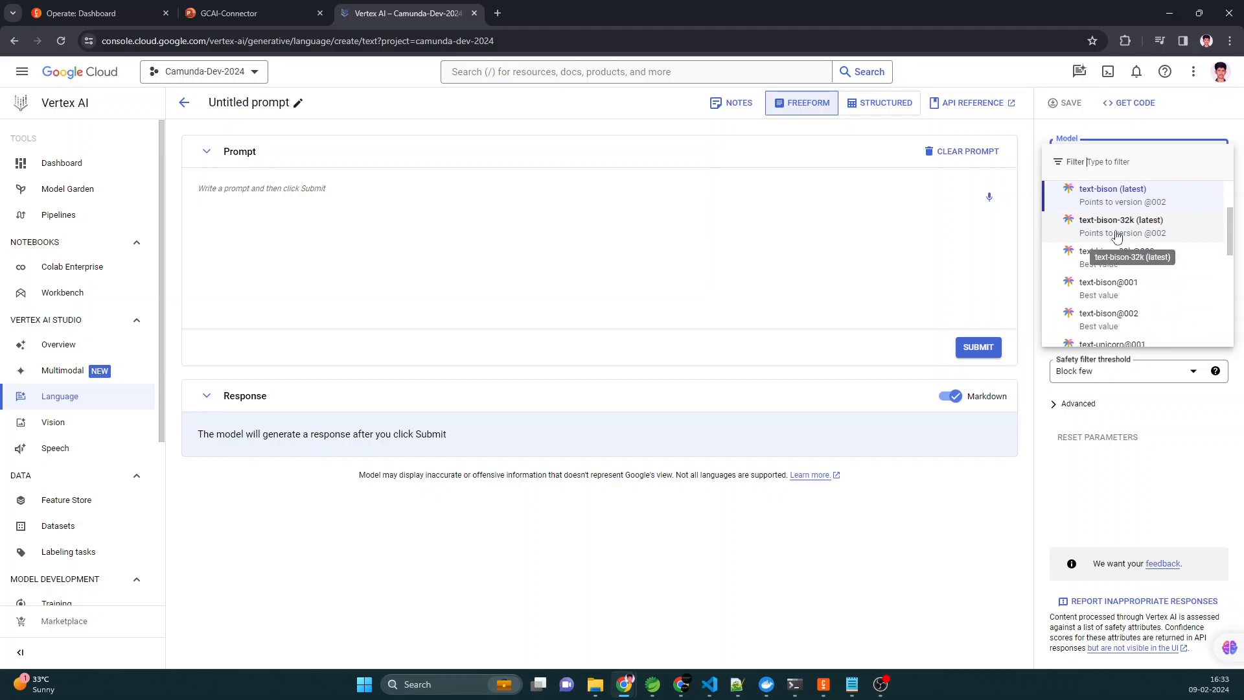
{"action": "scroll", "coordinate": [1081, 243], "scroll_direction": "up", "scroll_amount": 1}
{"action": "scroll", "coordinate": [1081, 243], "scroll_direction": "down", "scroll_amount": 1}
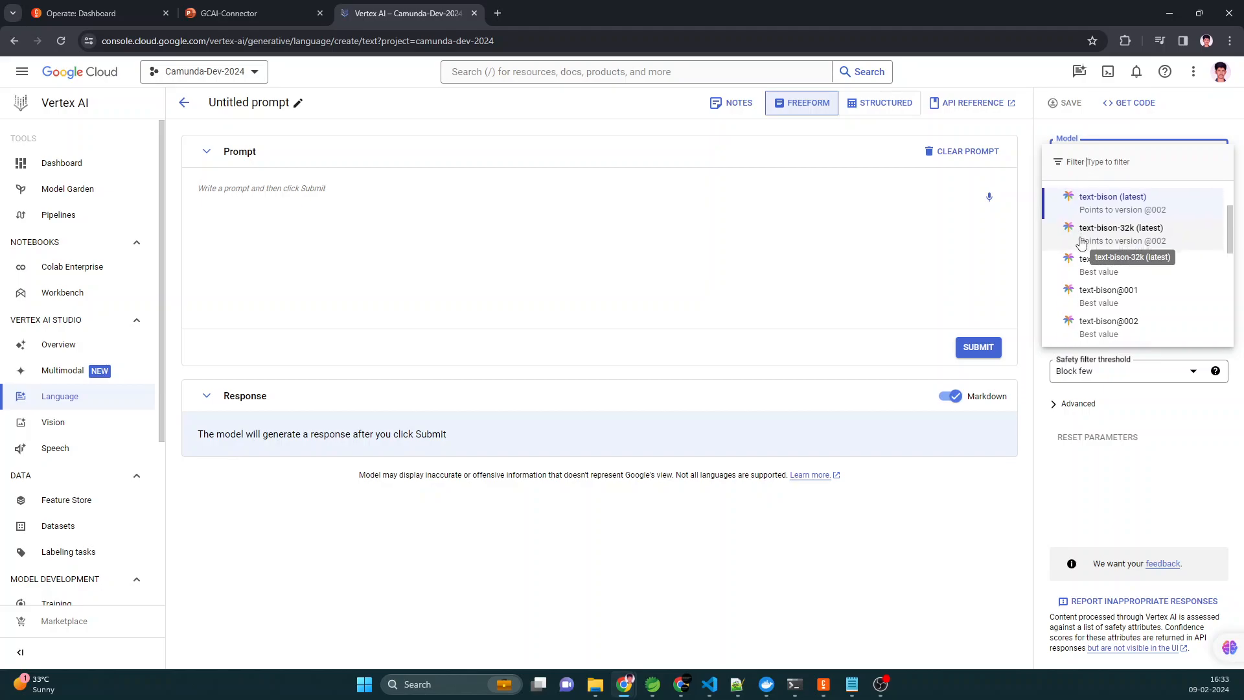
{"action": "scroll", "coordinate": [1131, 304], "scroll_direction": "down", "scroll_amount": 1}
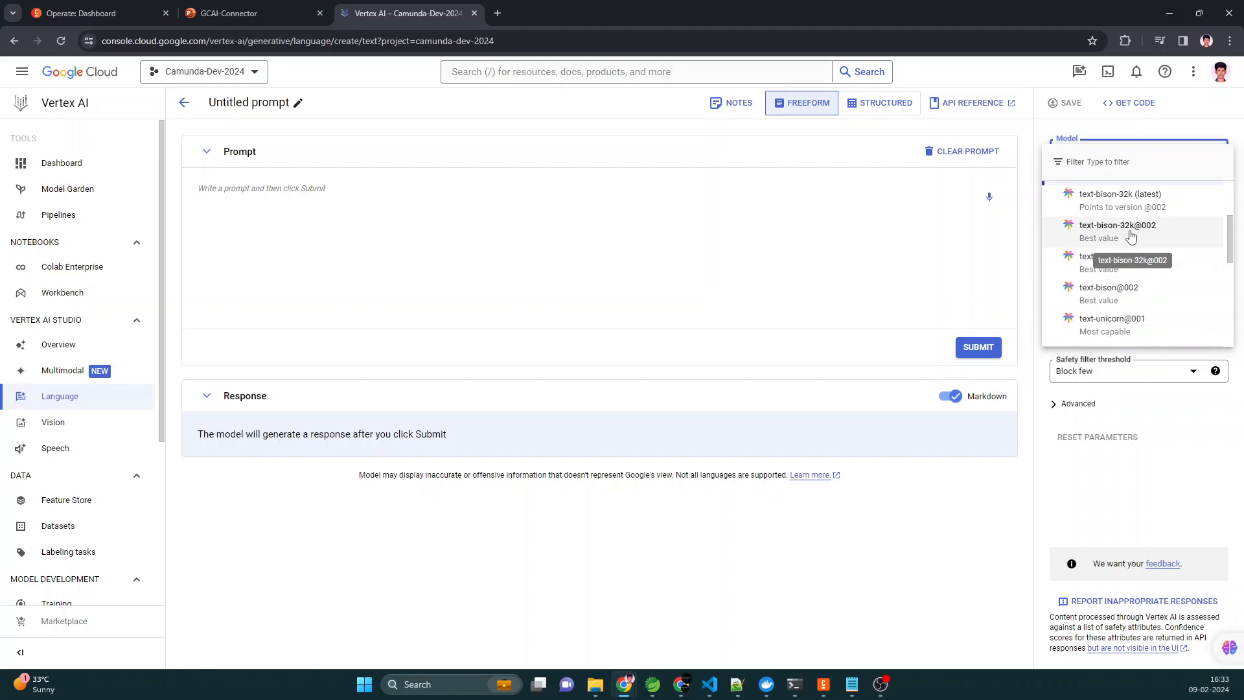
{"action": "left_click", "coordinate": [1024, 284]}
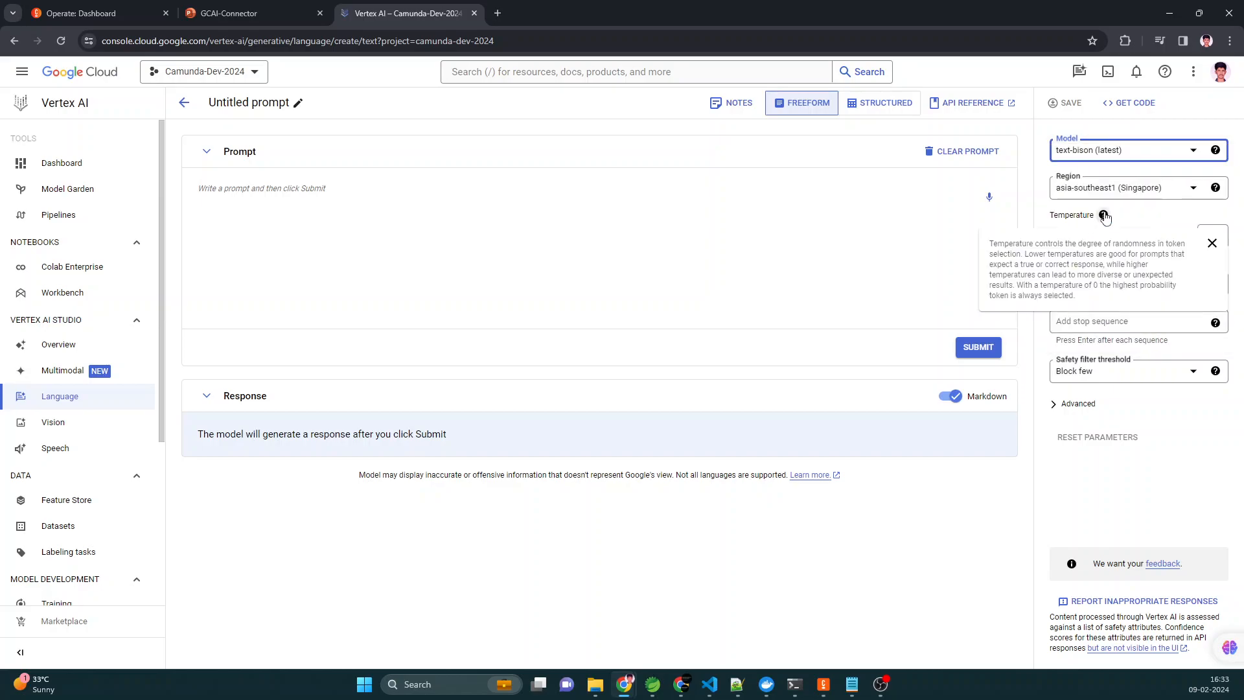
- Keep text-bison (latest) as the Vertex AI prompt's model and examine the region, temperature and token limit settings
{"action": "left_click", "coordinate": [1113, 153]}
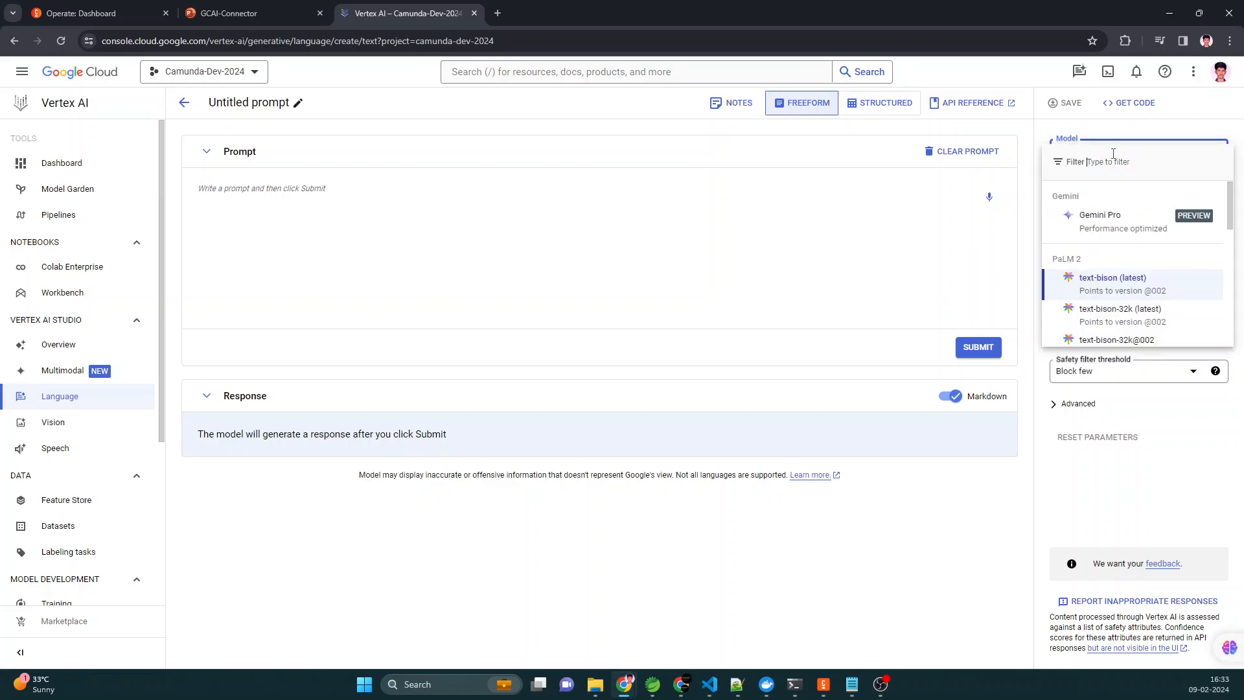
{"action": "left_click", "coordinate": [1102, 288]}
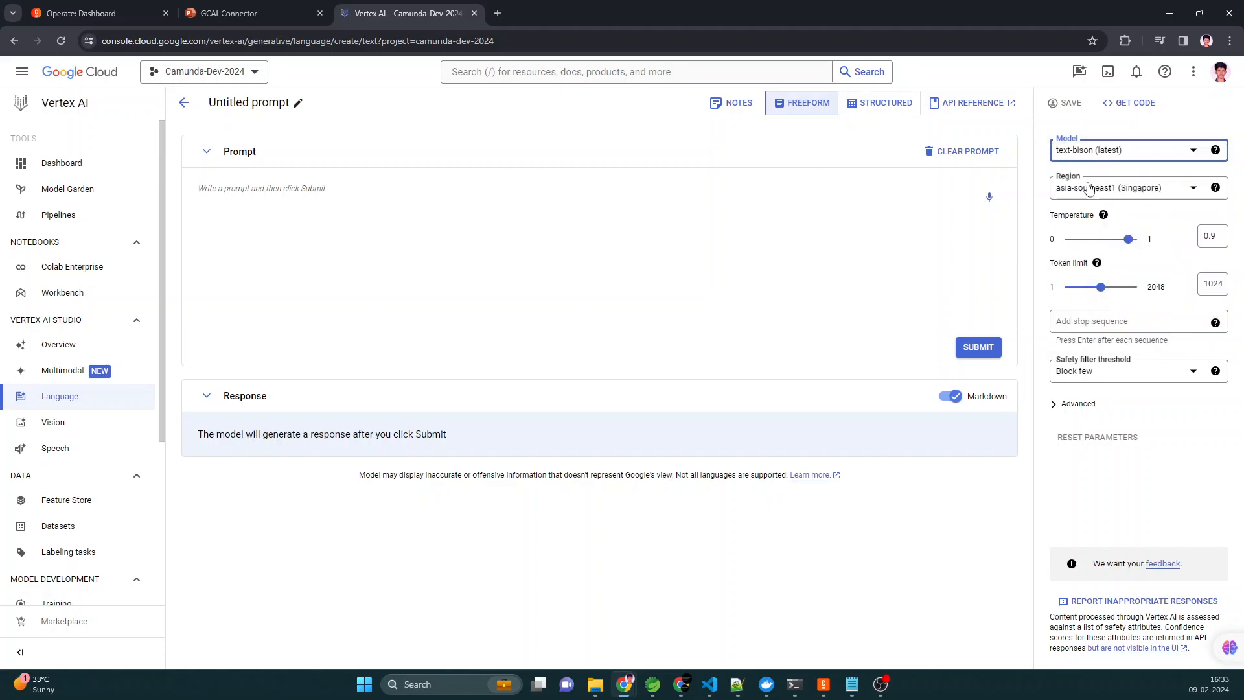
{"action": "left_click", "coordinate": [1220, 283]}
{"action": "double_click", "coordinate": [1220, 283]}
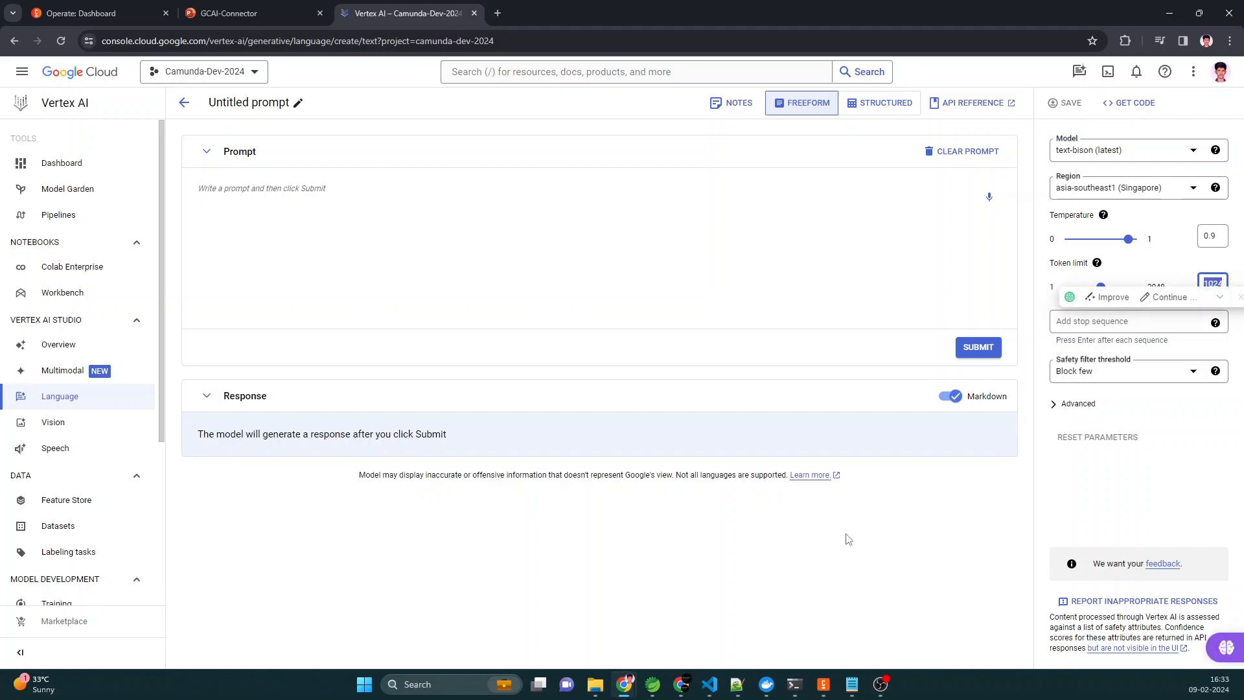
{"action": "left_click", "coordinate": [1167, 441]}
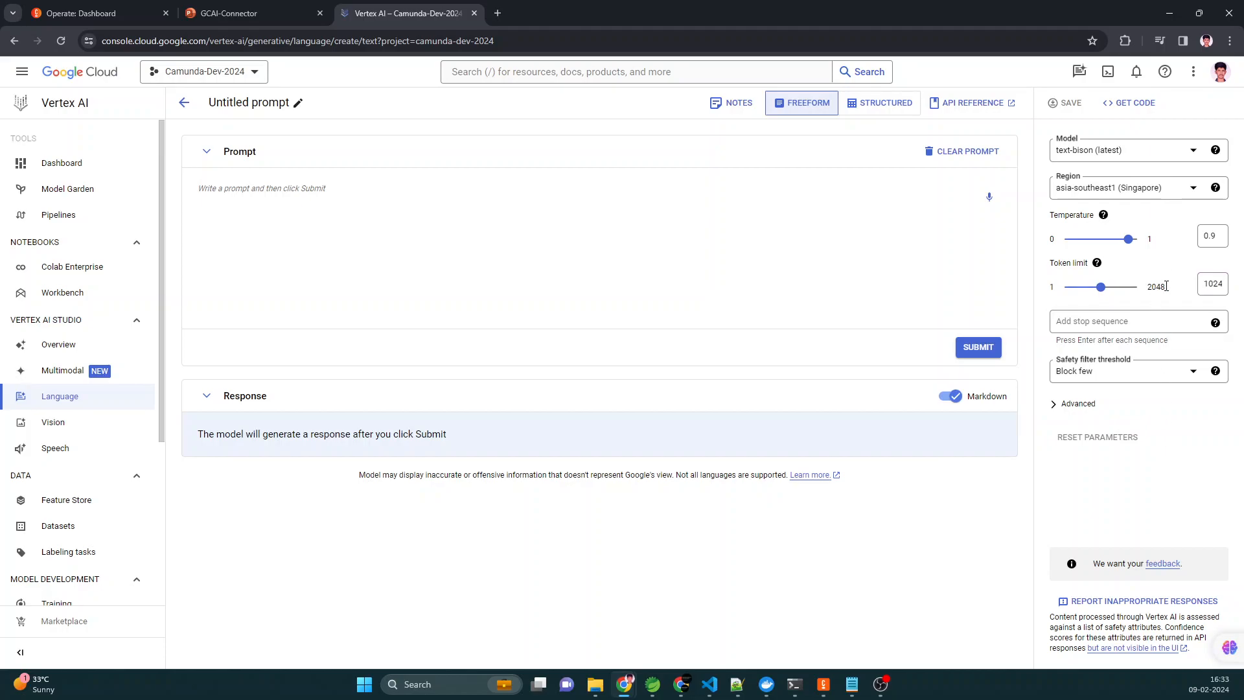
- Switch to Camunda Modeler and check that the connector's prompt reads "Convert this to Spanish 'Hi How are you?'", along with its model name
{"action": "left_click", "coordinate": [823, 685]}
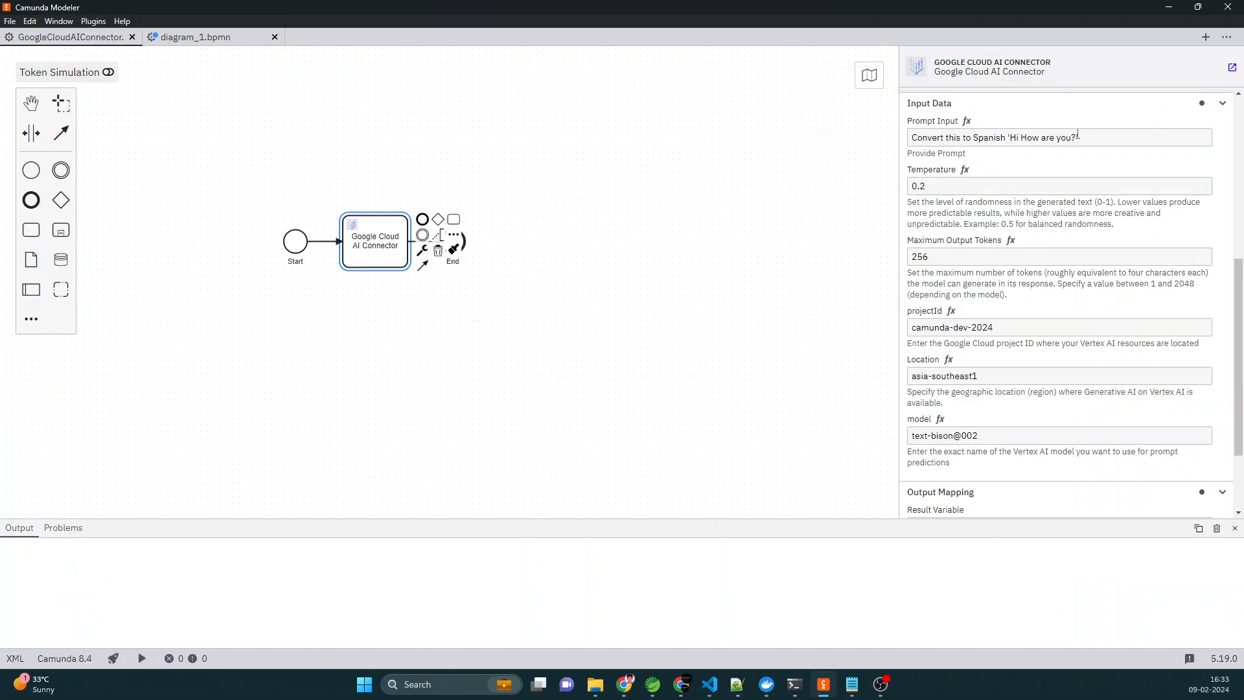
{"action": "left_click", "coordinate": [1086, 136]}
{"action": "type", "text": "'"}
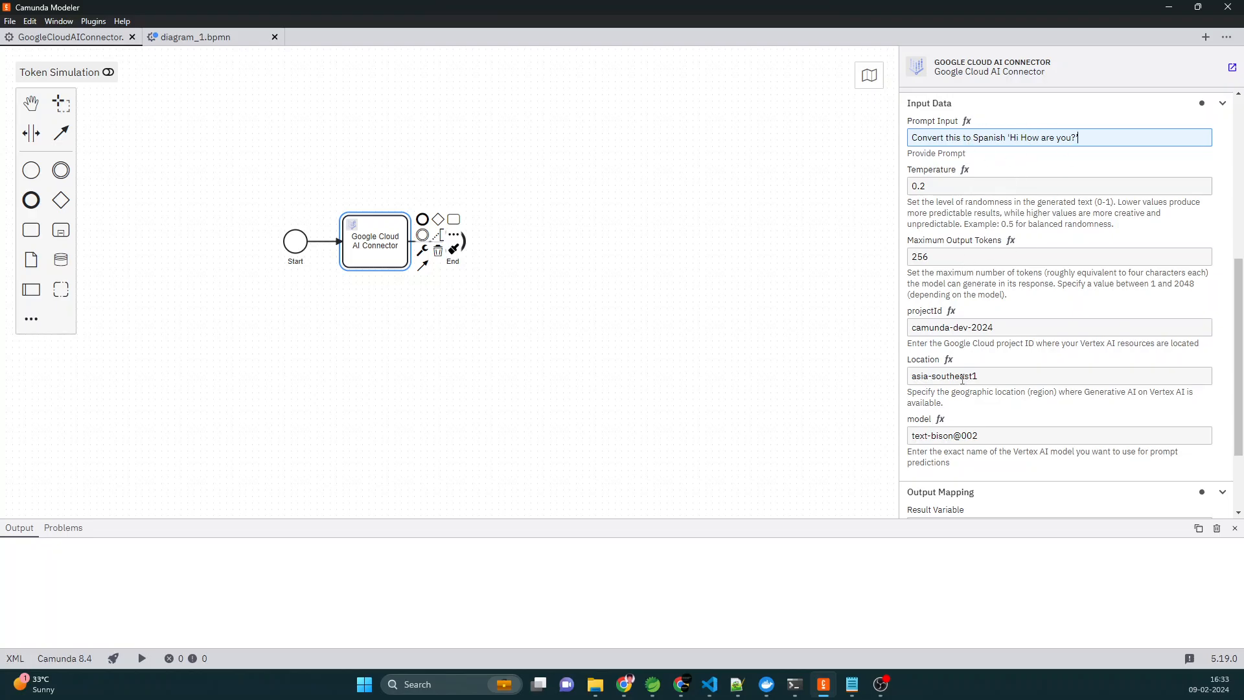
{"action": "left_click_drag", "start_coordinate": [978, 438], "coordinate": [886, 441]}
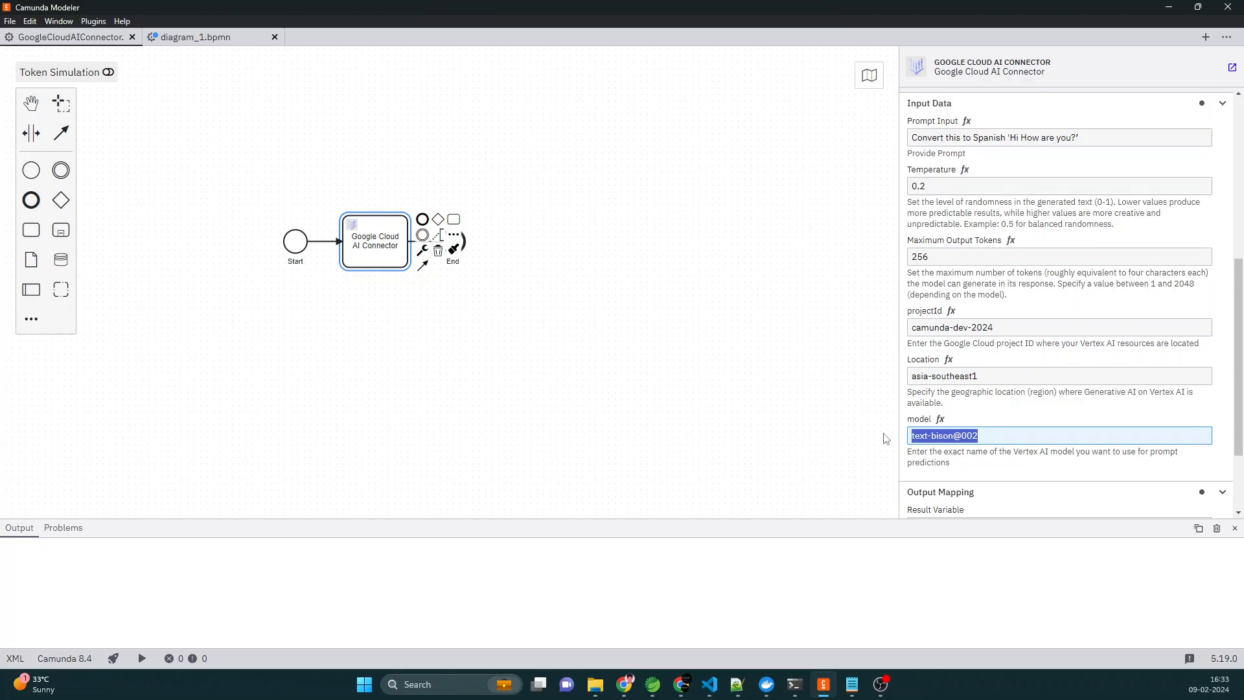
{"action": "left_click", "coordinate": [122, 659]}
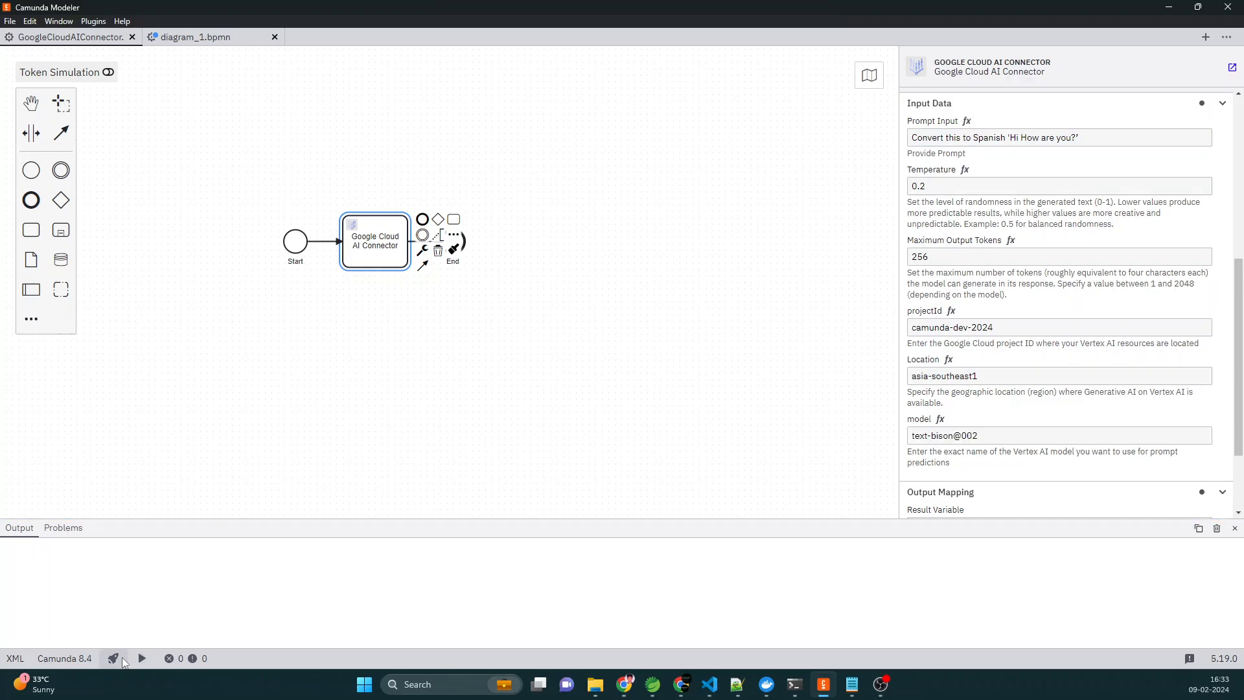
{"action": "left_click", "coordinate": [114, 658]}
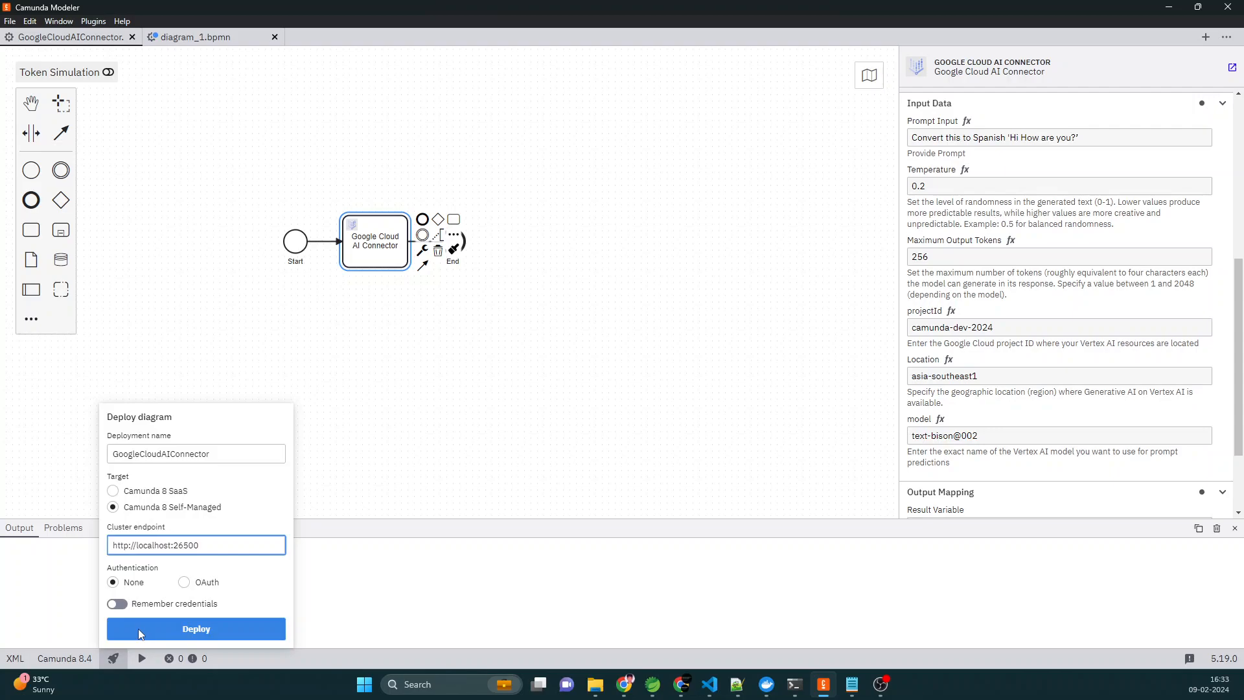
{"action": "left_click", "coordinate": [140, 633]}
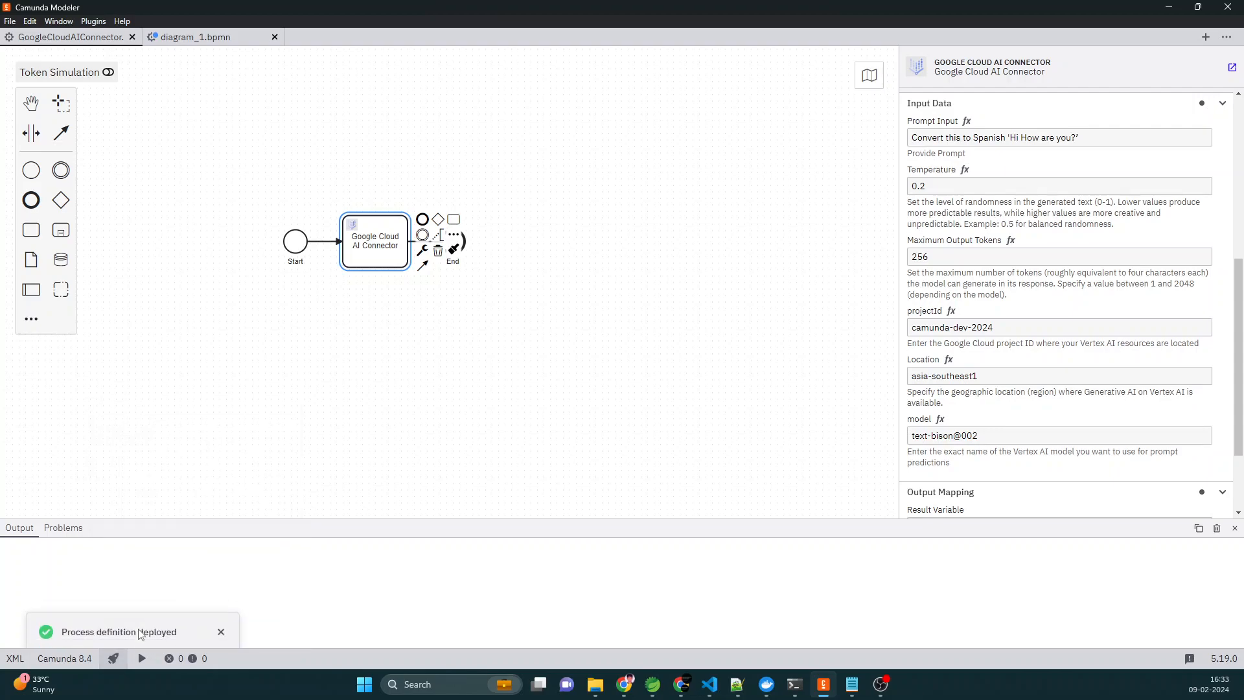
- Check the GCAIConnector container's logs in Docker Desktop and look up the Process_GCAI_Connector instances in Operate
{"action": "left_click", "coordinate": [767, 685]}
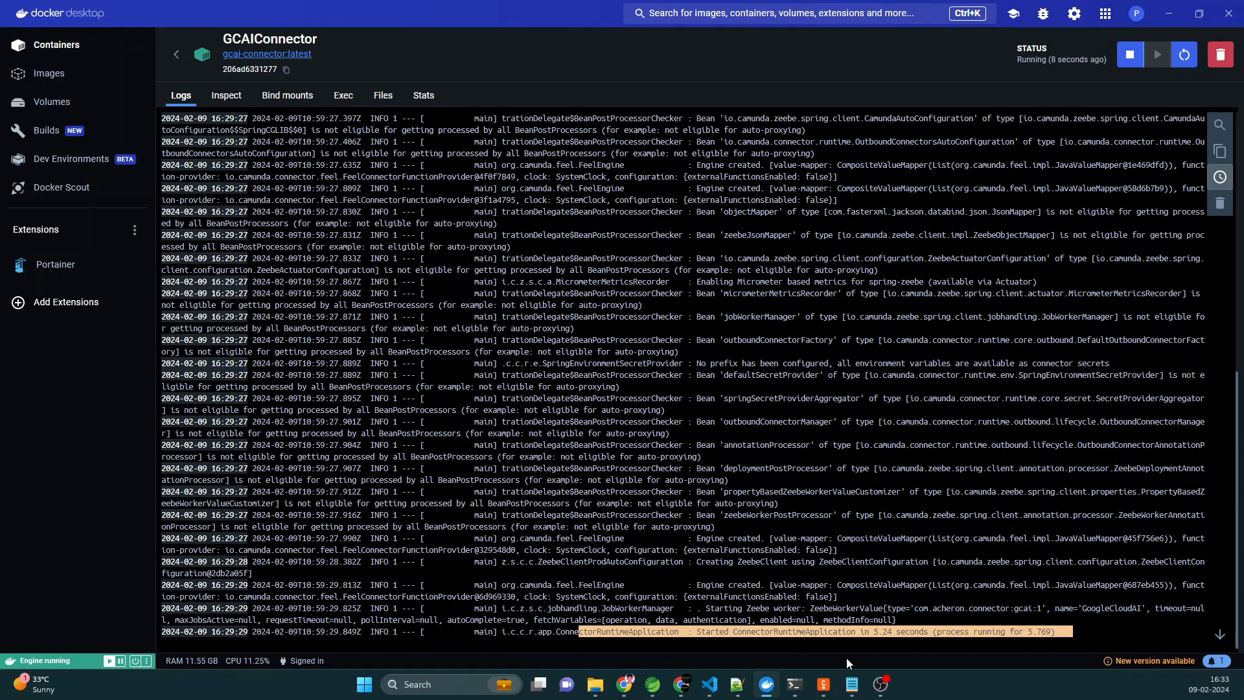
{"action": "left_click", "coordinate": [823, 685]}
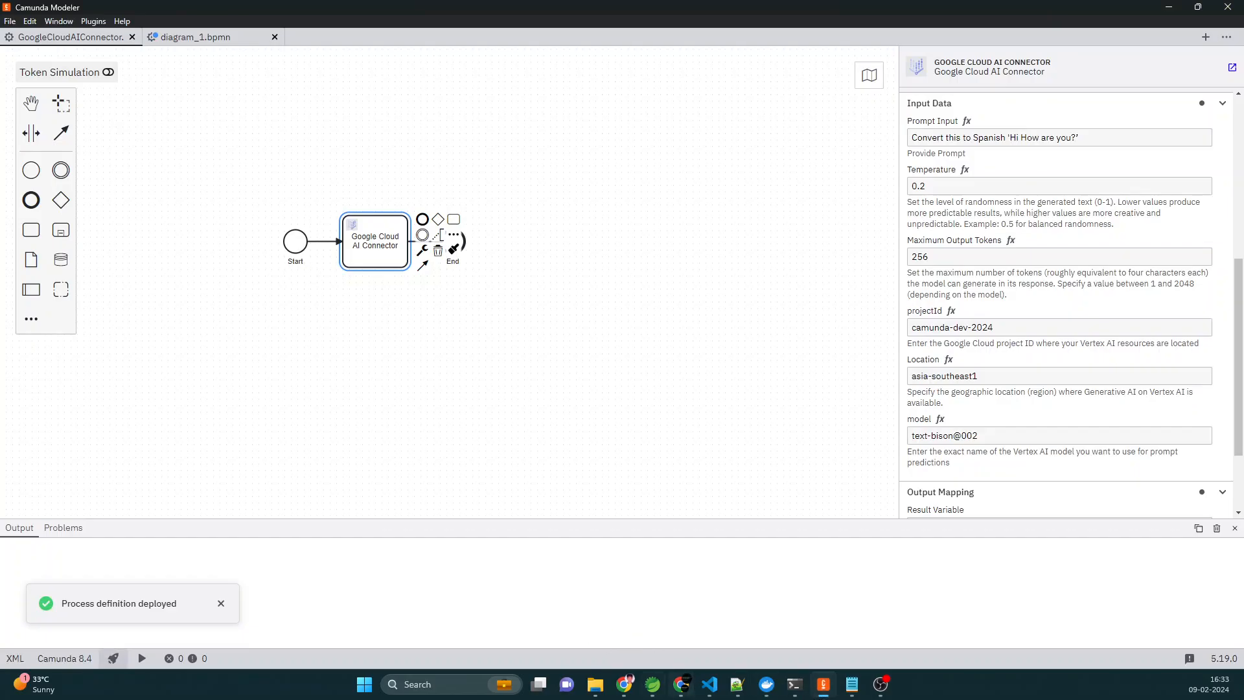
{"action": "mouse_move", "coordinate": [624, 684]}
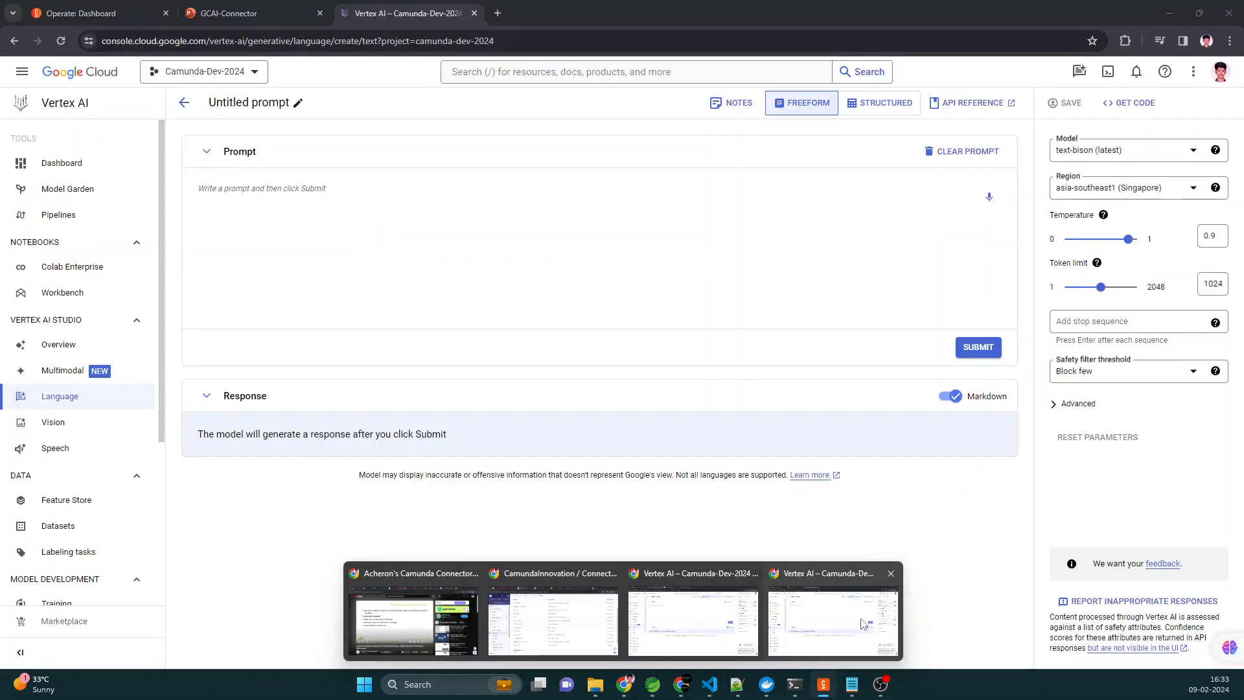
{"action": "left_click", "coordinate": [864, 624]}
{"action": "left_click", "coordinate": [51, 6]}
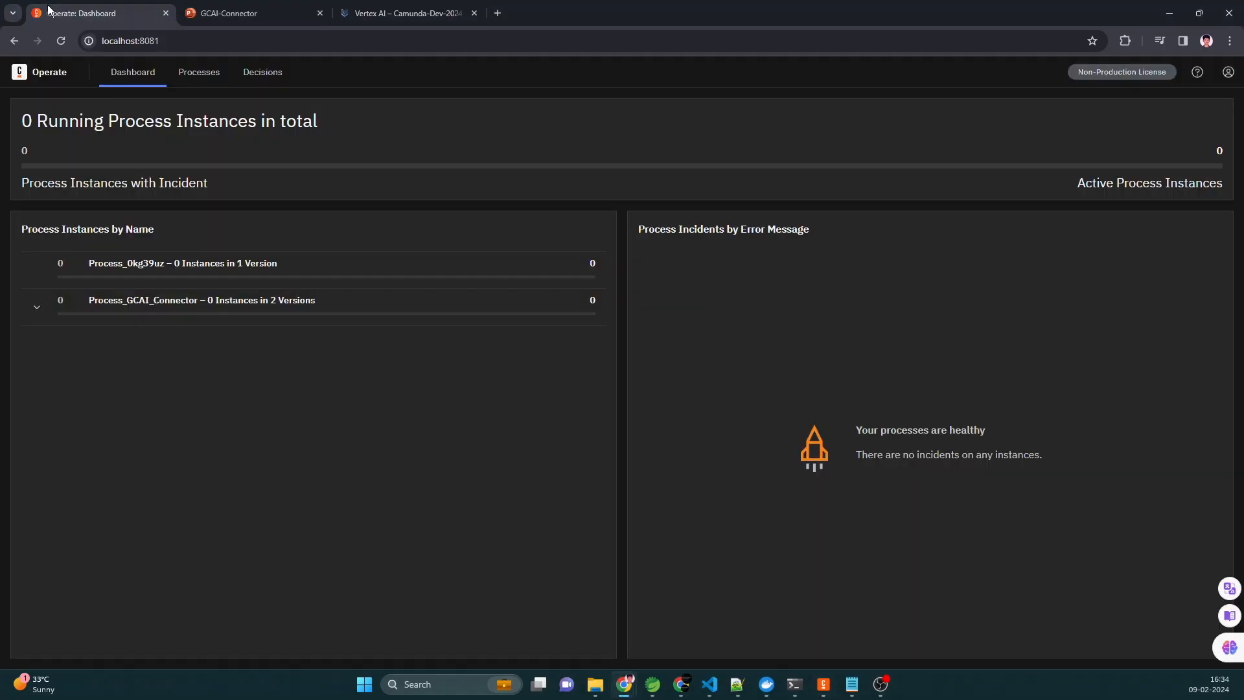
{"action": "left_click", "coordinate": [159, 310]}
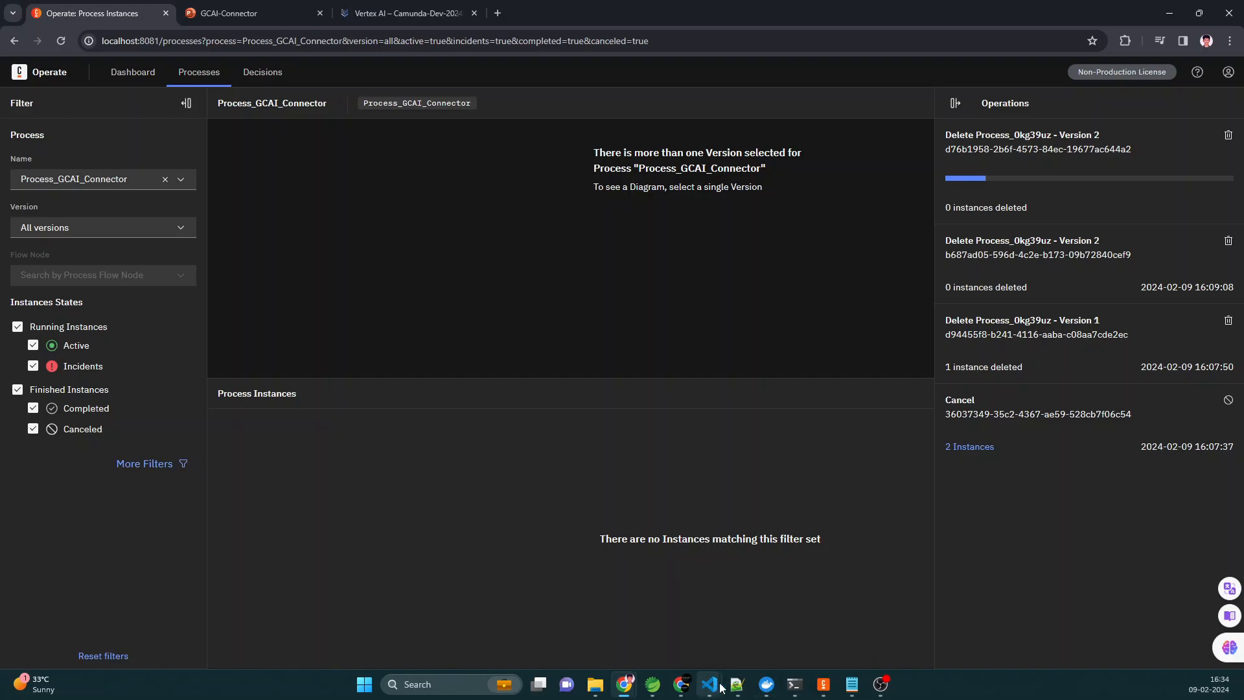
- Switch to Camunda Modeler and start an instance of the deployed process without any variables
{"action": "left_click", "coordinate": [819, 689]}
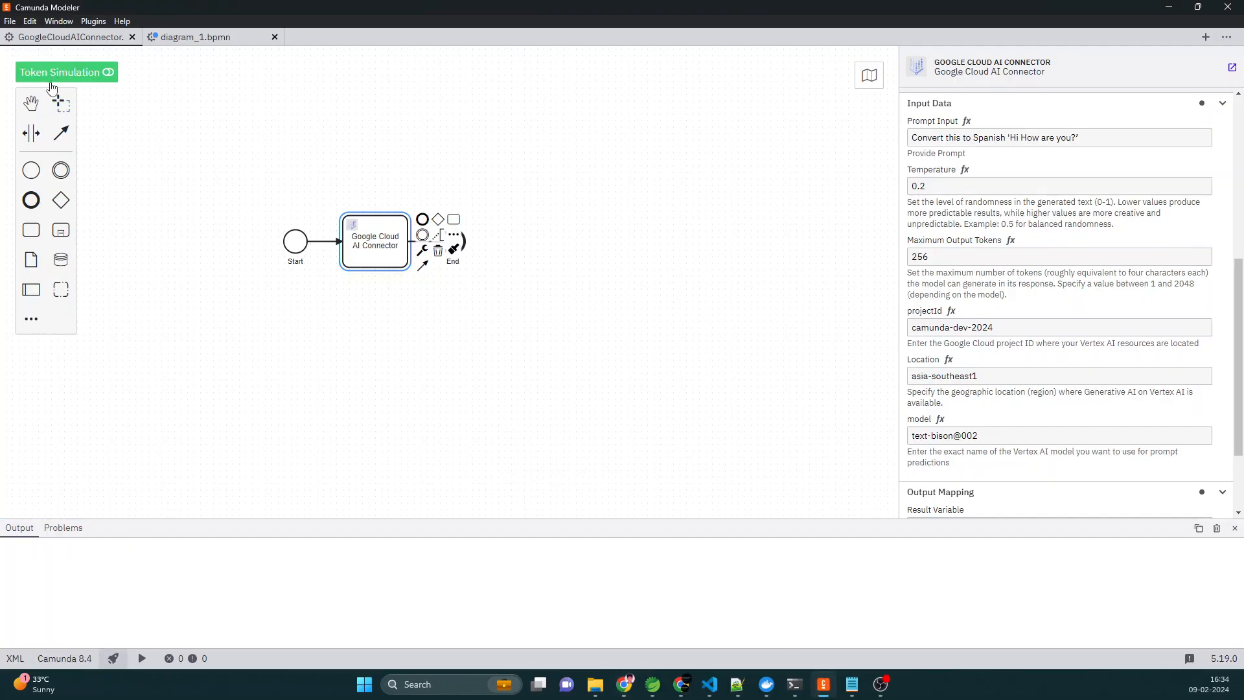
{"action": "left_click", "coordinate": [141, 659]}
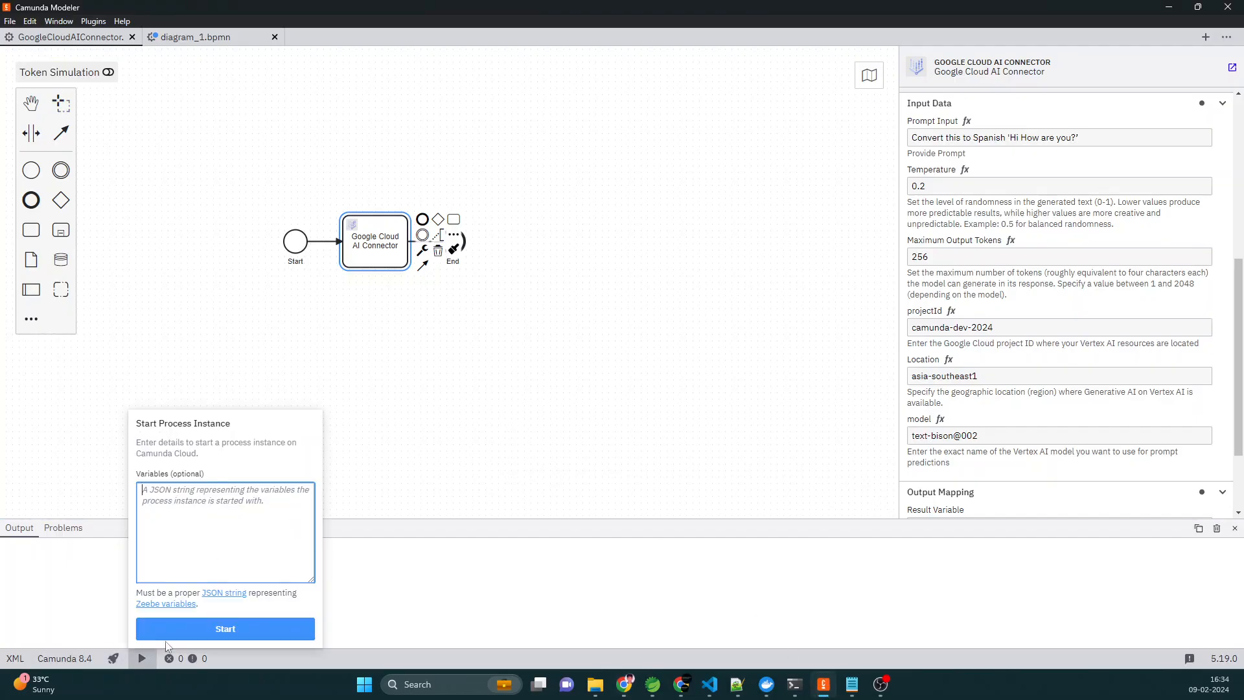
{"action": "left_click", "coordinate": [215, 634]}
- Switch to Operate, refresh the dashboard and open the running Process_GCAI_Connector instance
{"action": "key", "text": "alt+Tab"}
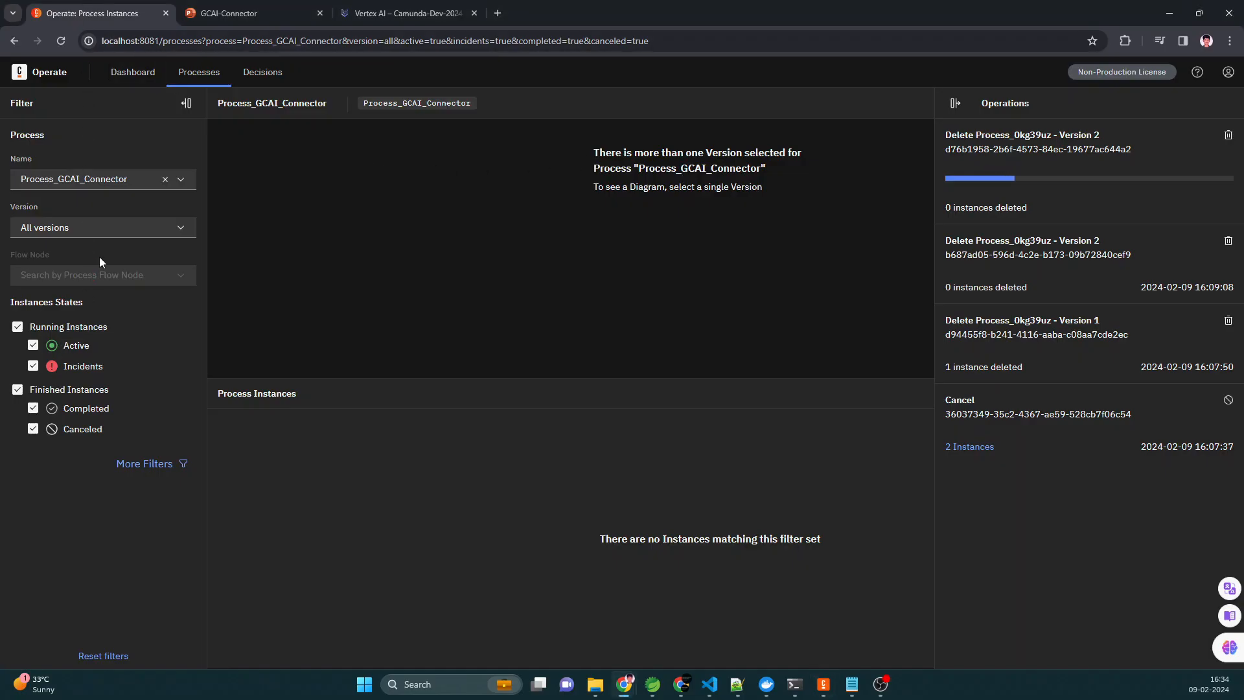
{"action": "left_click", "coordinate": [40, 76]}
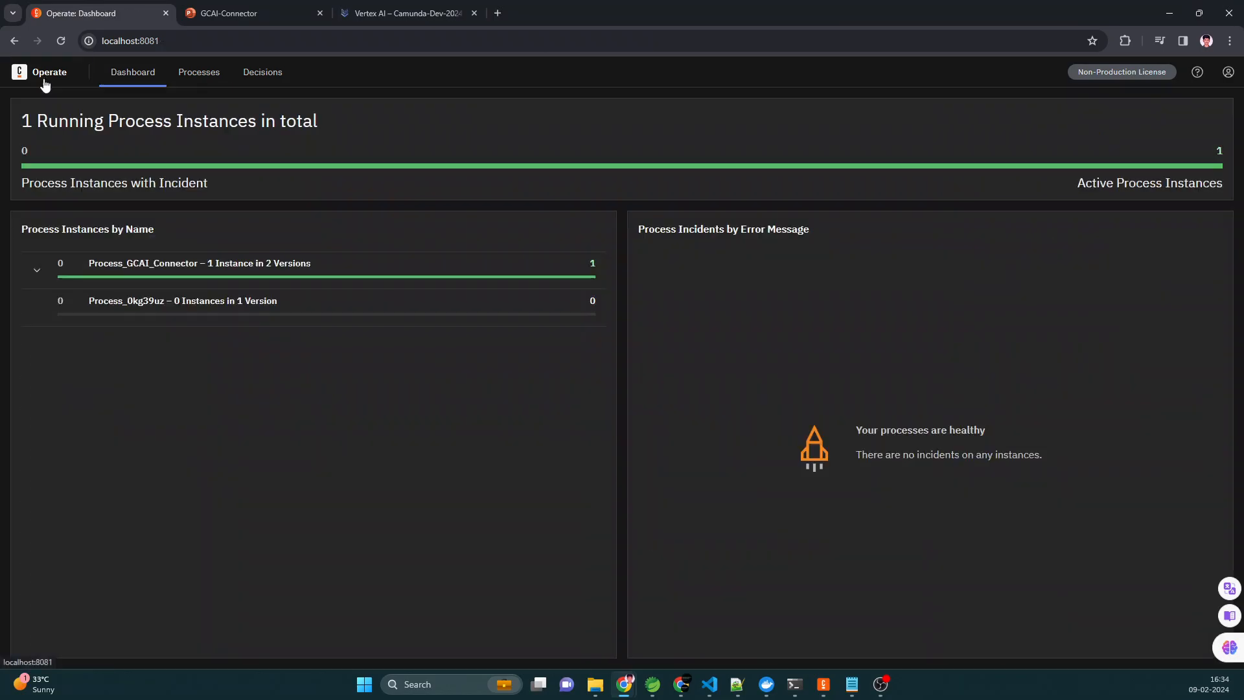
{"action": "left_click", "coordinate": [227, 275]}
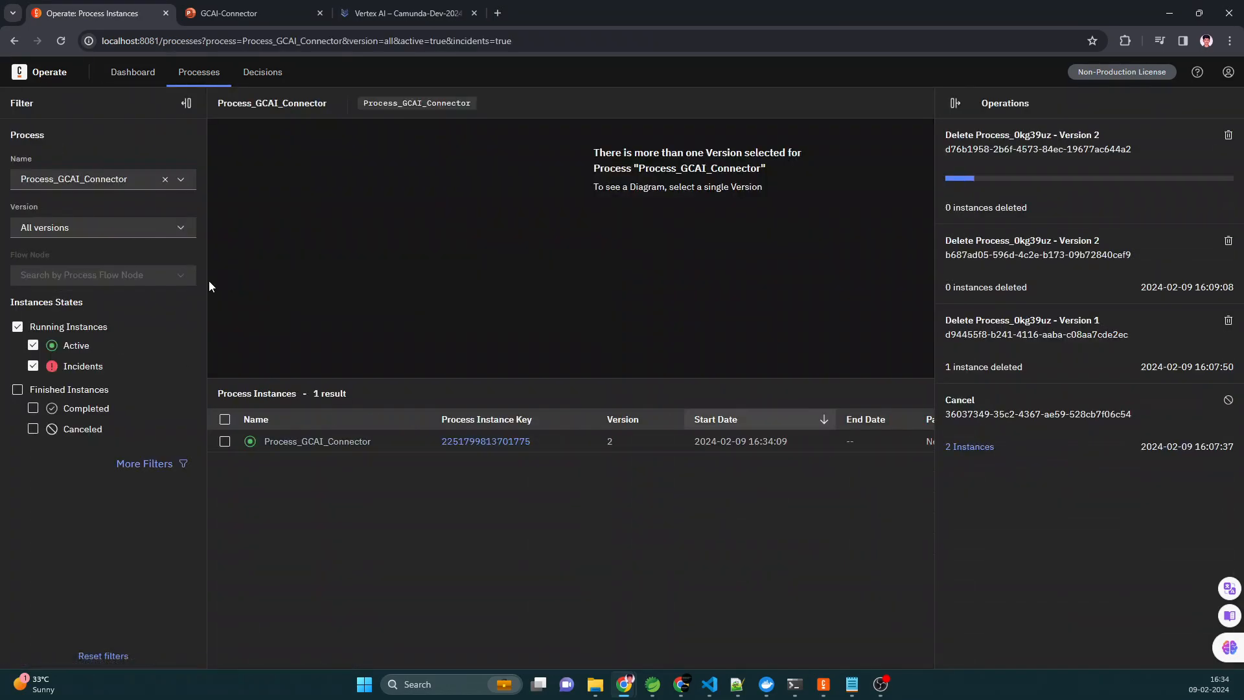
{"action": "left_click", "coordinate": [490, 441]}
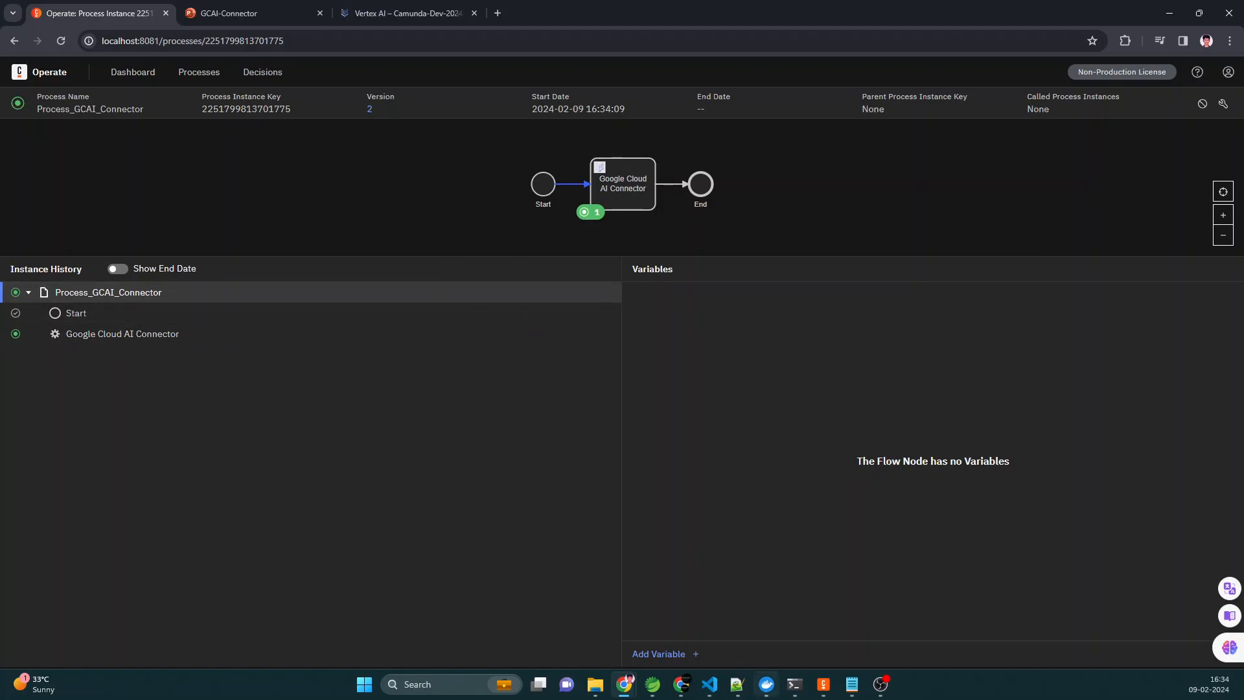
- Switch to Docker Desktop and examine the GoogleCloudAIResponse text in the GCAIConnector container's logs
{"action": "left_click", "coordinate": [768, 688]}
{"action": "left_click", "coordinate": [790, 275]}
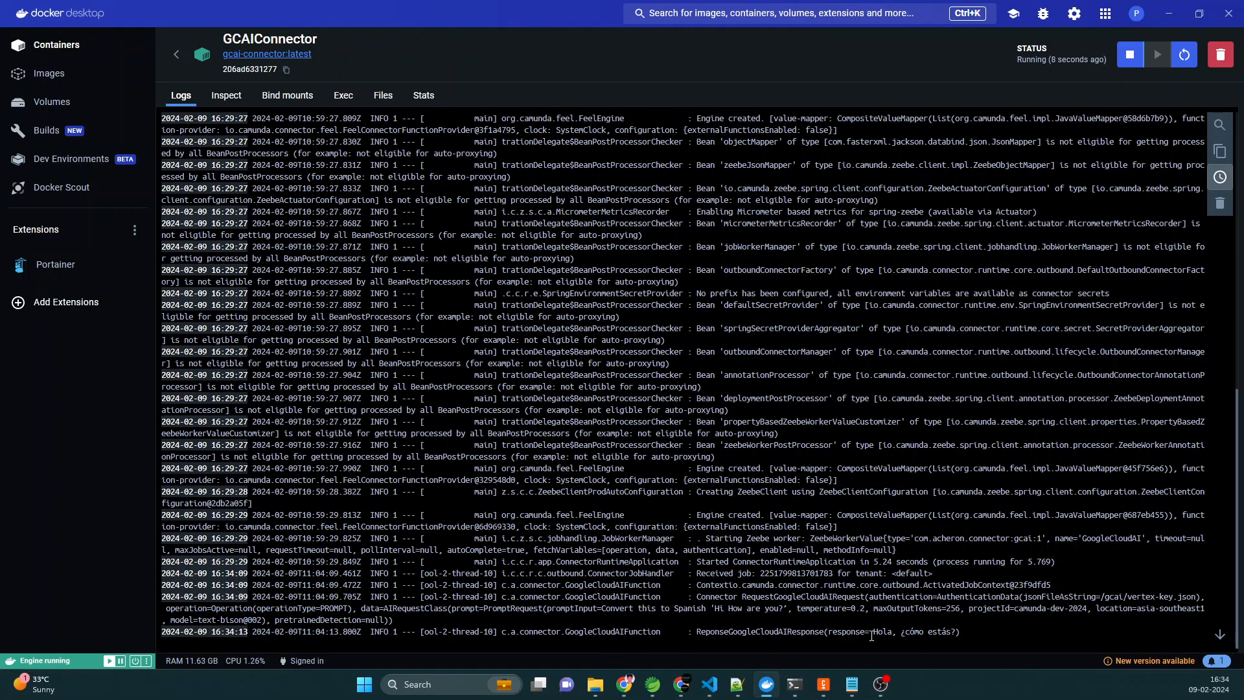
{"action": "left_click_drag", "start_coordinate": [875, 632], "coordinate": [956, 634]}
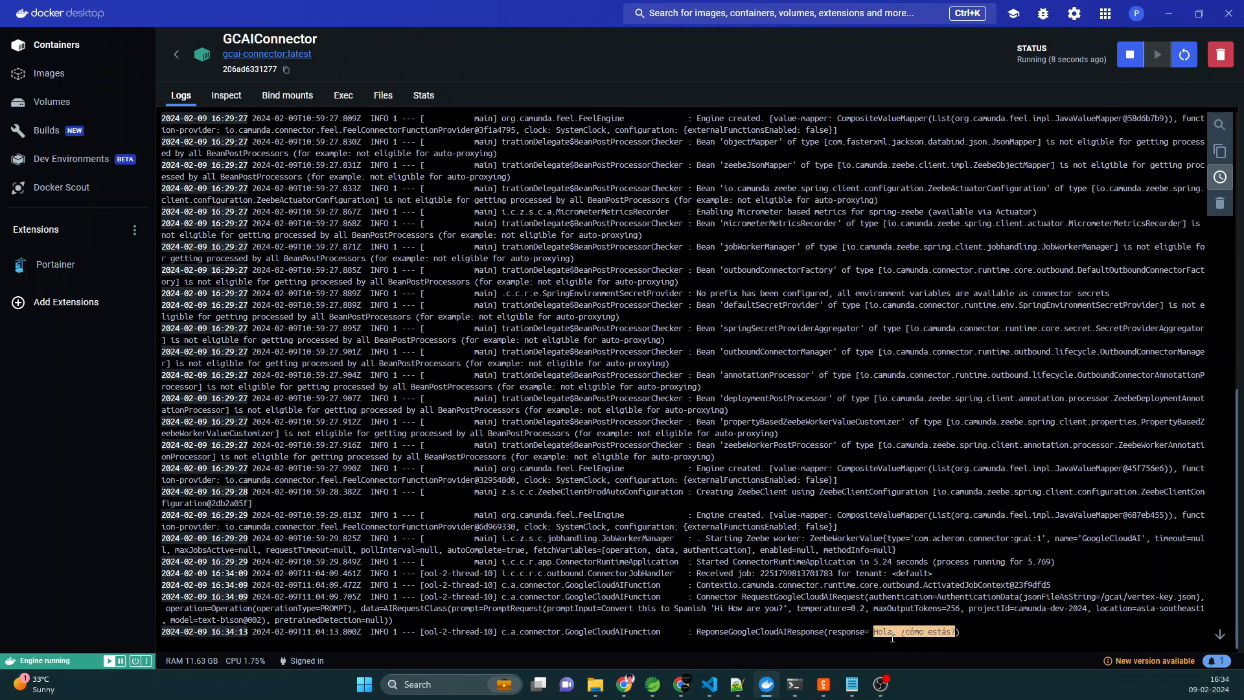
- Return to Operate and examine the Google Cloud AI Connector task's variables, output and input mappings, and flow node metadata
{"action": "key", "text": "alt+Tab"}
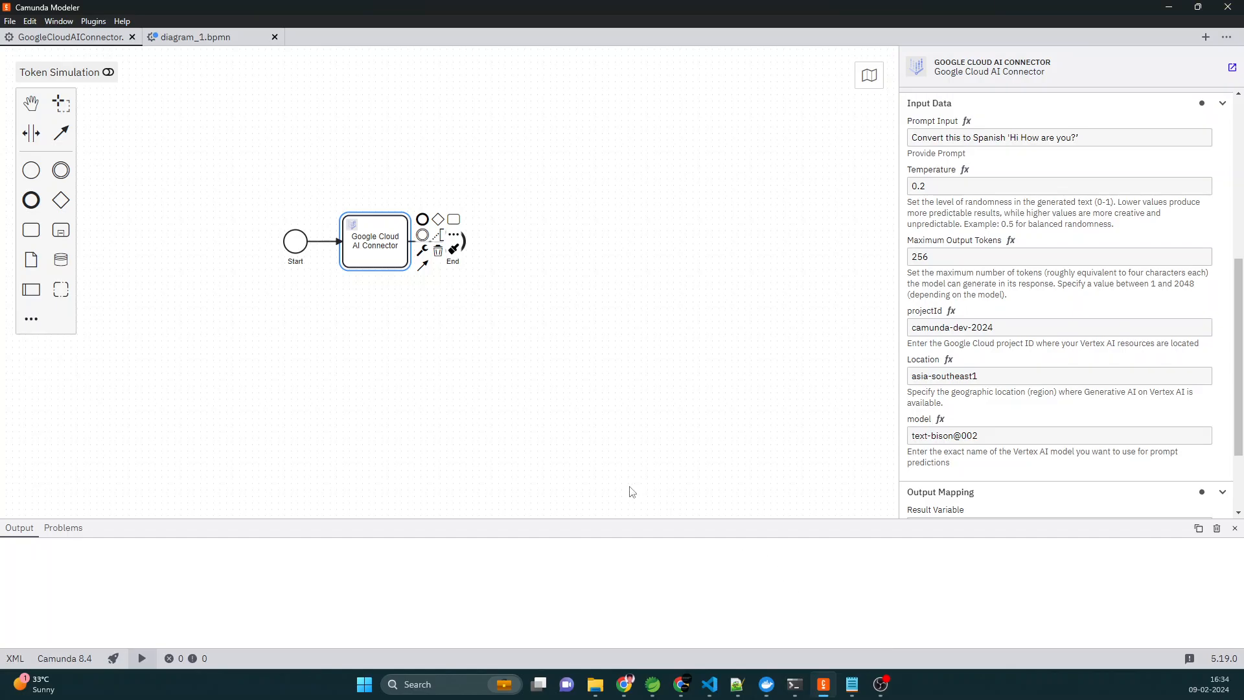
{"action": "key", "text": "alt+Tab"}
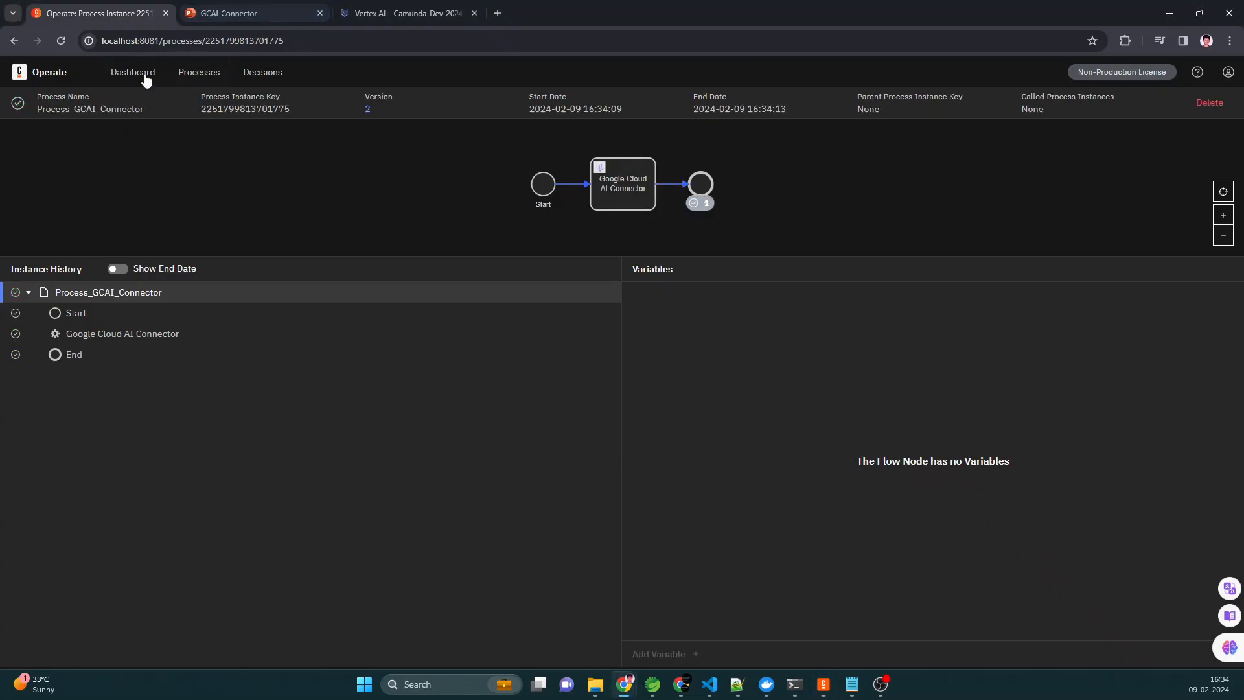
{"action": "left_click", "coordinate": [626, 197]}
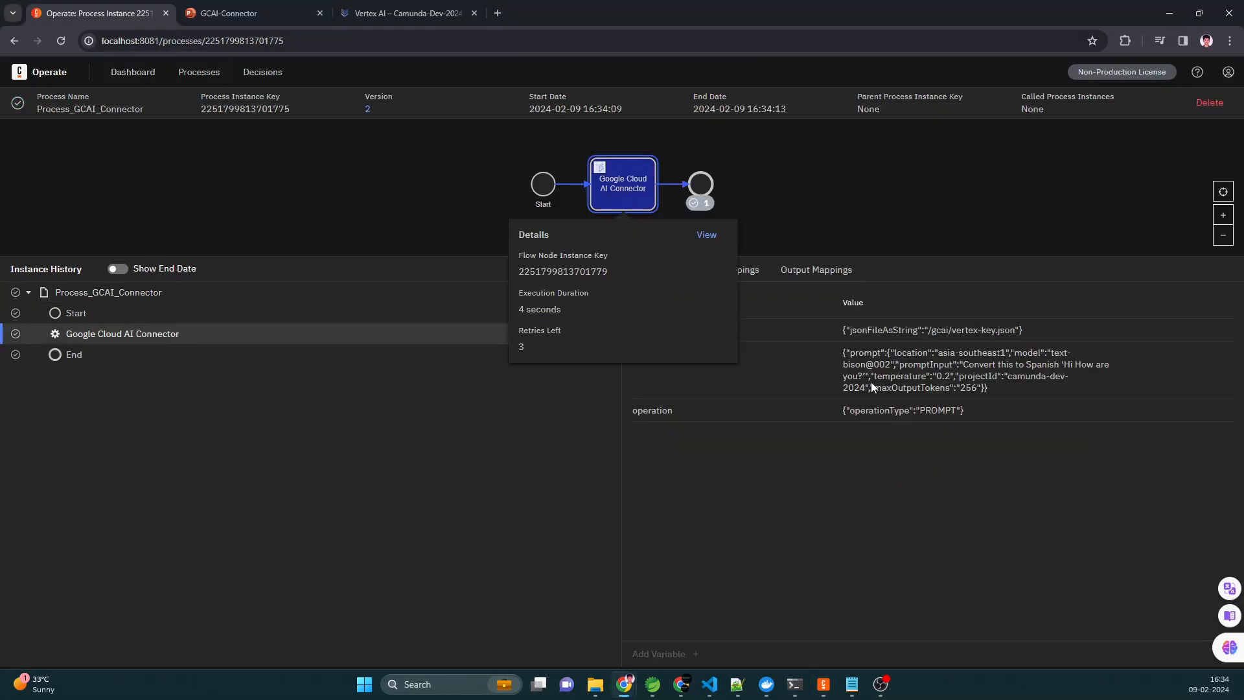
{"action": "left_click", "coordinate": [818, 271]}
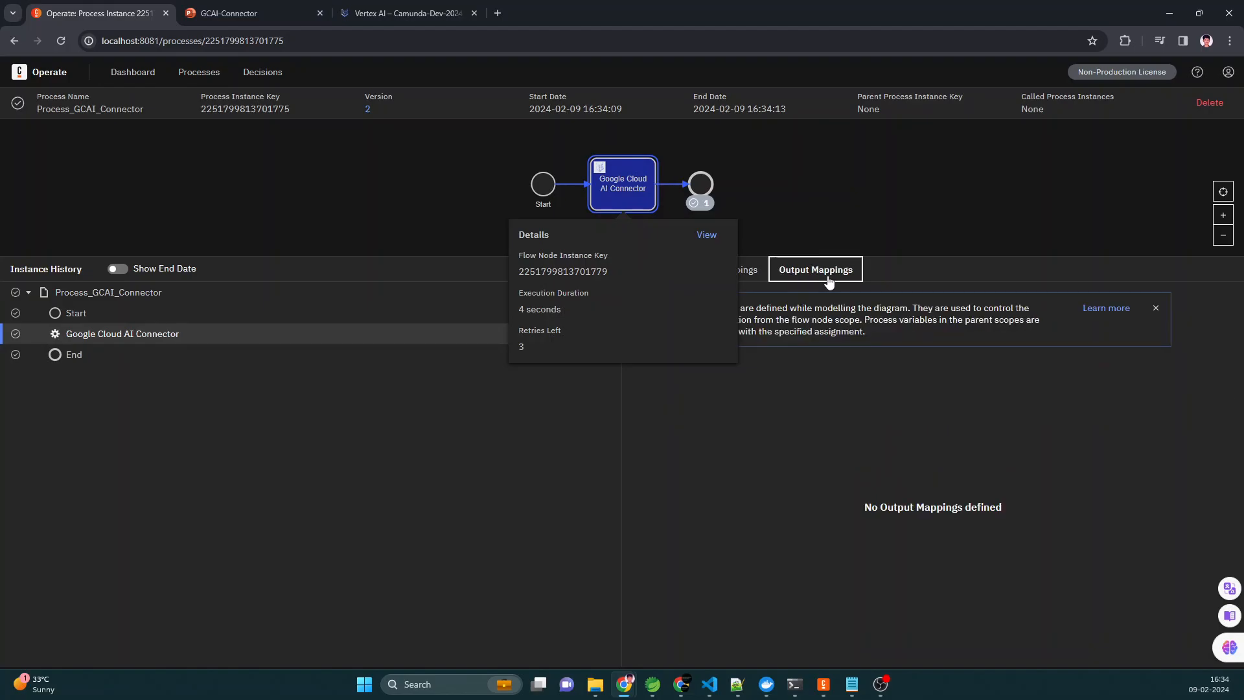
{"action": "left_click", "coordinate": [748, 270]}
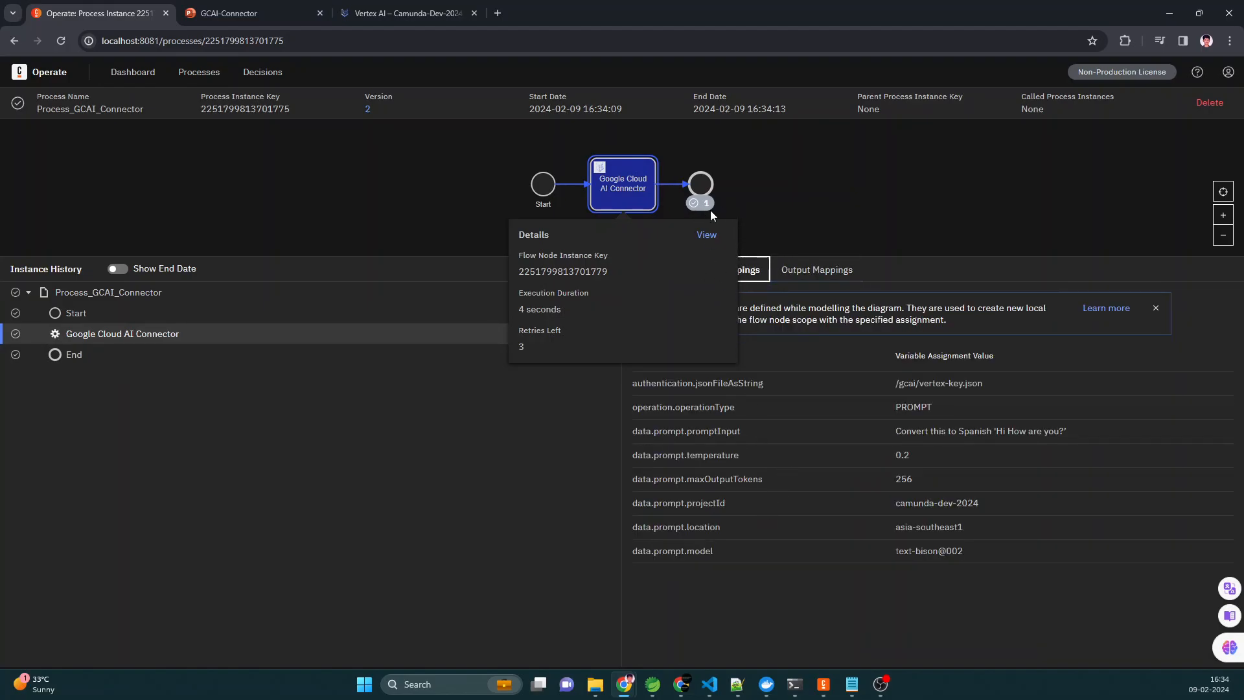
{"action": "left_click", "coordinate": [707, 234]}
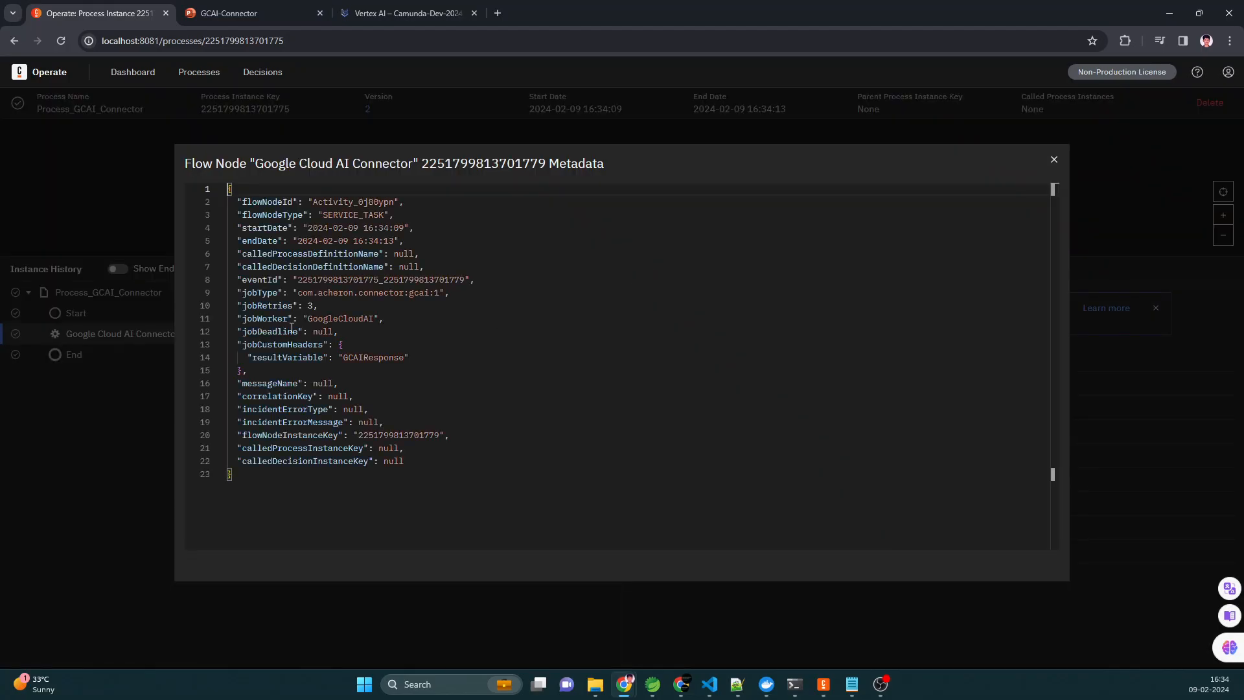
- Close the flow node metadata and review the Google Cloud AI Connector task's variables, input mappings and output mappings under an enlarged diagram area
{"action": "left_click", "coordinate": [1054, 159]}
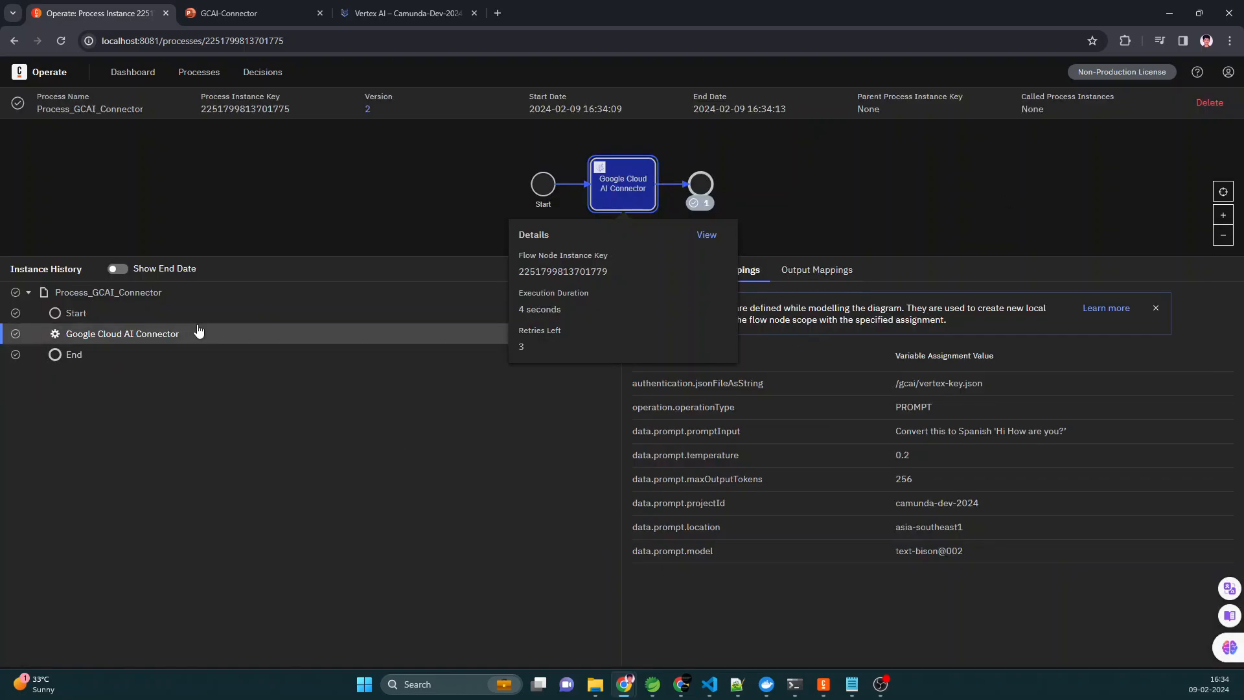
{"action": "left_click", "coordinate": [167, 317]}
{"action": "left_click", "coordinate": [220, 335]}
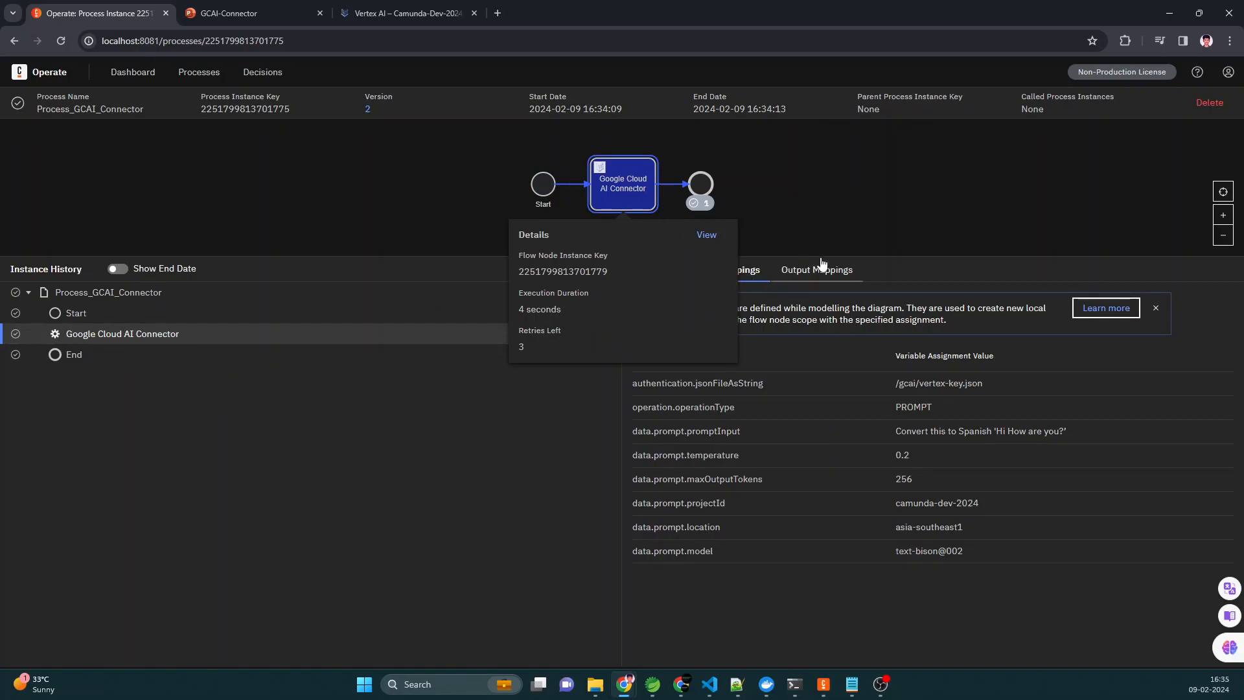
{"action": "left_click_drag", "start_coordinate": [822, 257], "coordinate": [821, 436]}
{"action": "left_click", "coordinate": [646, 447]}
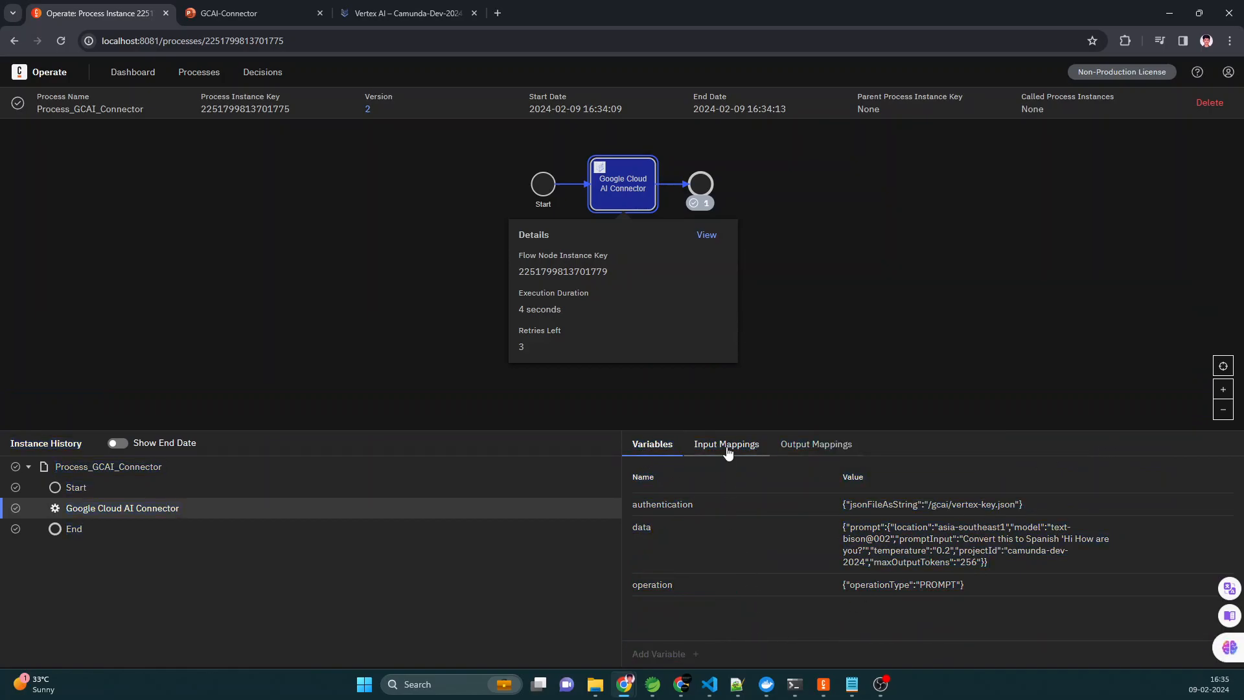
{"action": "left_click", "coordinate": [727, 452]}
{"action": "left_click", "coordinate": [831, 447]}
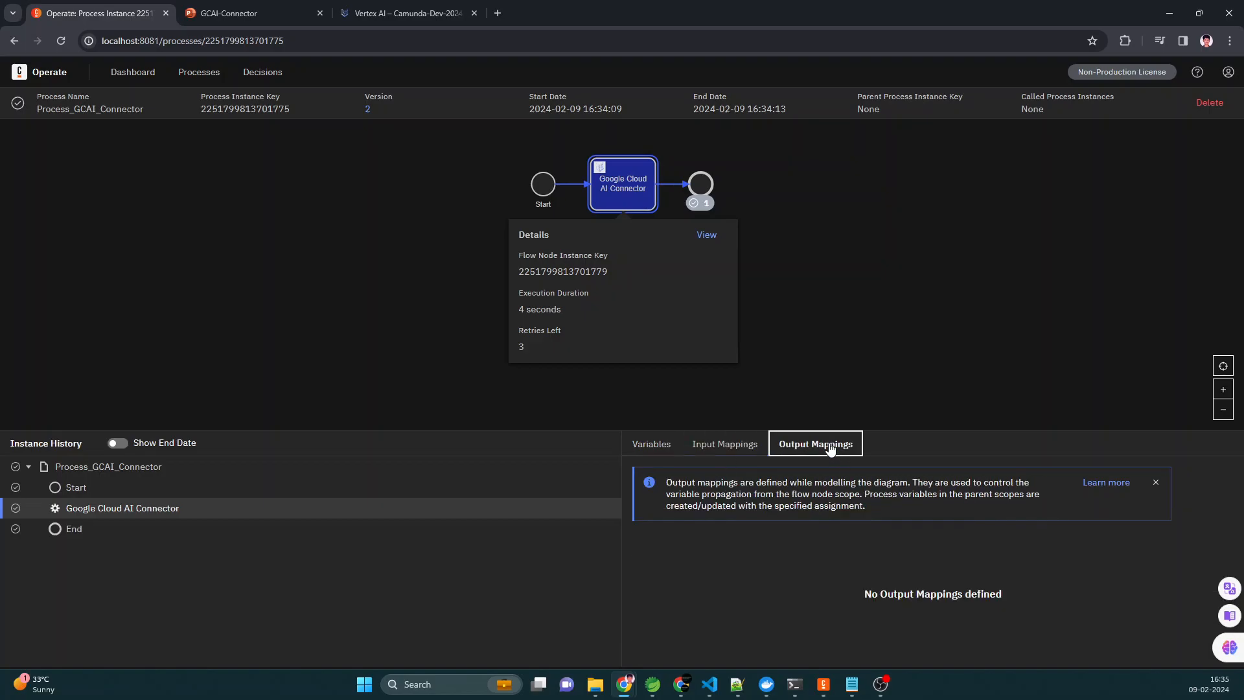
- Deselect the Google Cloud AI Connector task in the diagram to view the process-level variables
{"action": "left_click", "coordinate": [604, 188]}
{"action": "left_click", "coordinate": [604, 188]}
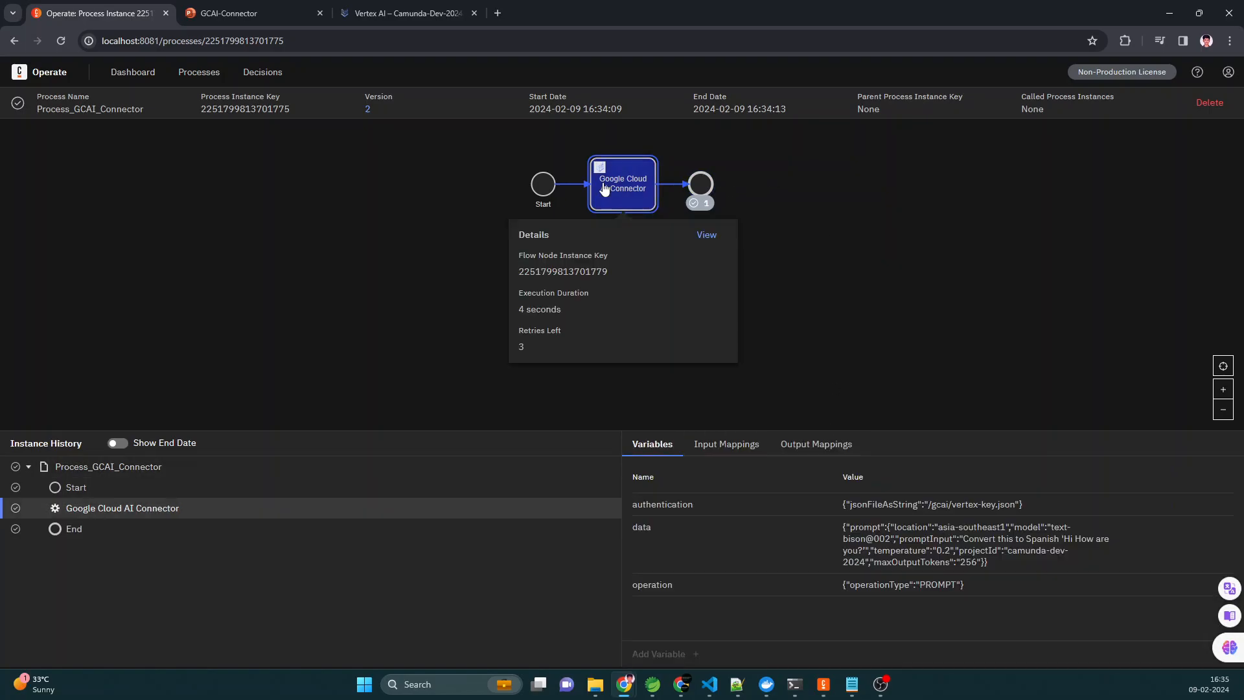
{"action": "left_click", "coordinate": [604, 188]}
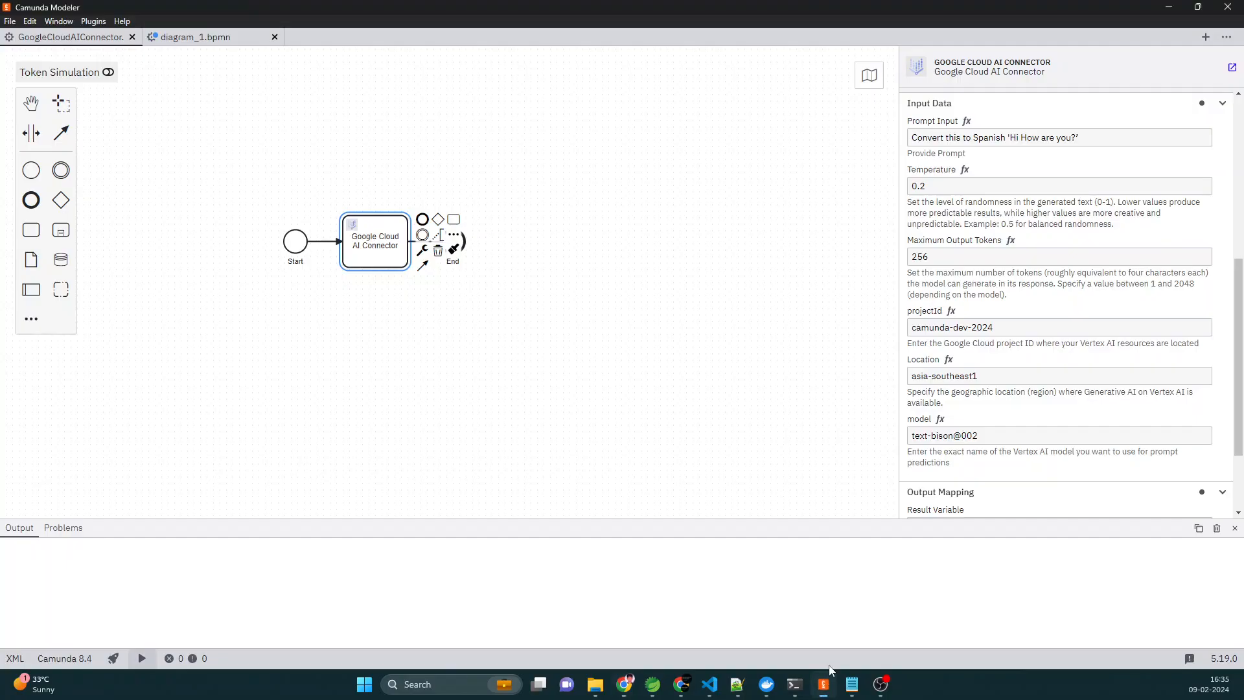
- Switch to Camunda Modeler and check the result variable in the Google Cloud AI Connector task's output mapping
{"action": "left_click", "coordinate": [823, 683]}
{"action": "scroll", "coordinate": [990, 466], "scroll_direction": "down", "scroll_amount": 2}
{"action": "scroll", "coordinate": [990, 465], "scroll_direction": "down", "scroll_amount": 1}
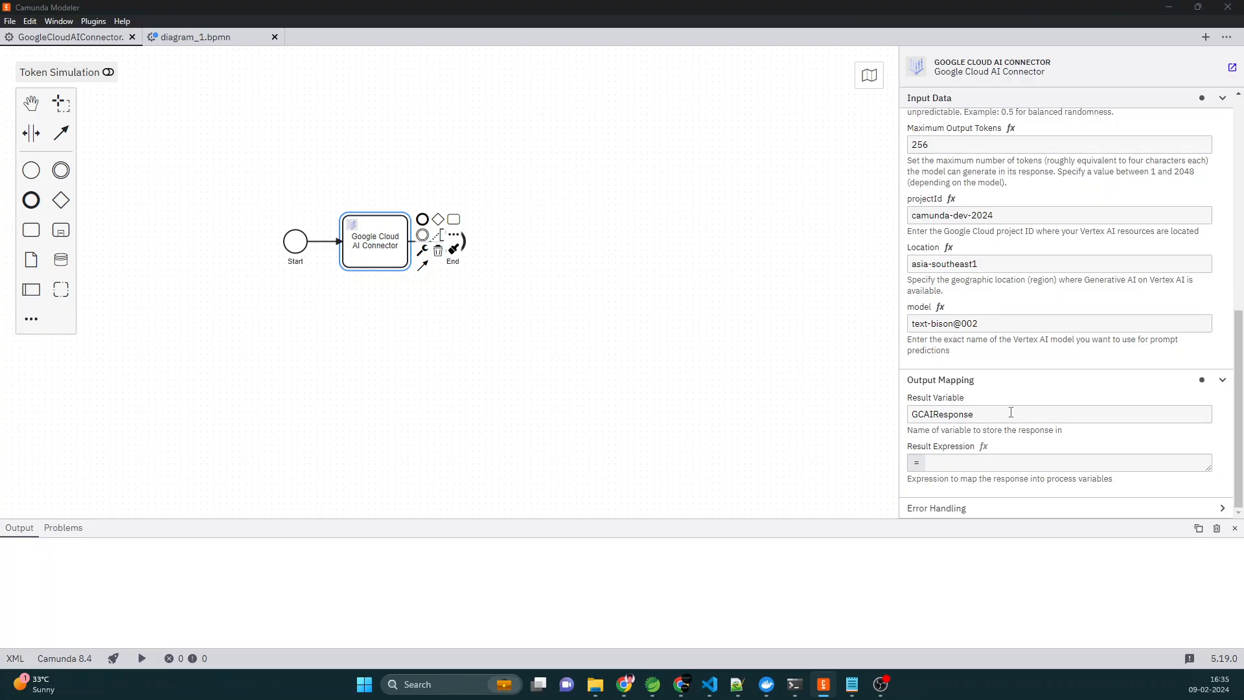
- Return to Operate to examine the GCAIResponse variable and its value, and minimize the browser to go back to Camunda Modeler
{"action": "key", "text": "alt+Tab"}
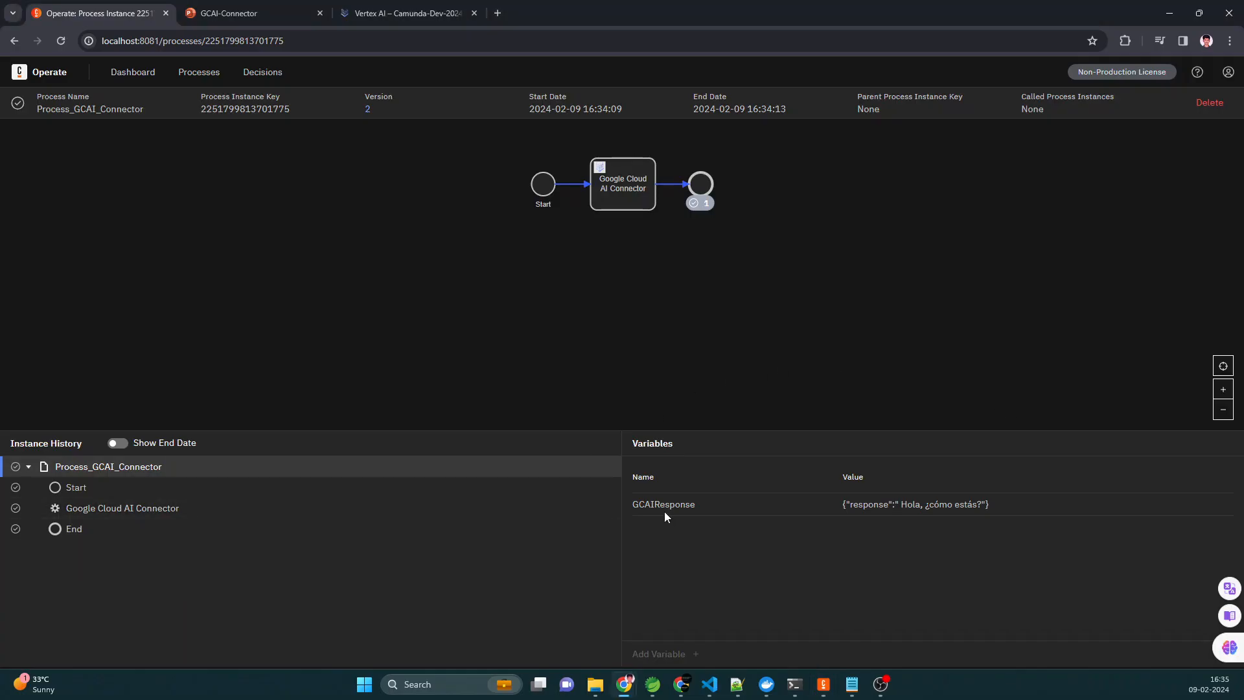
{"action": "left_click_drag", "start_coordinate": [624, 510], "coordinate": [925, 508]}
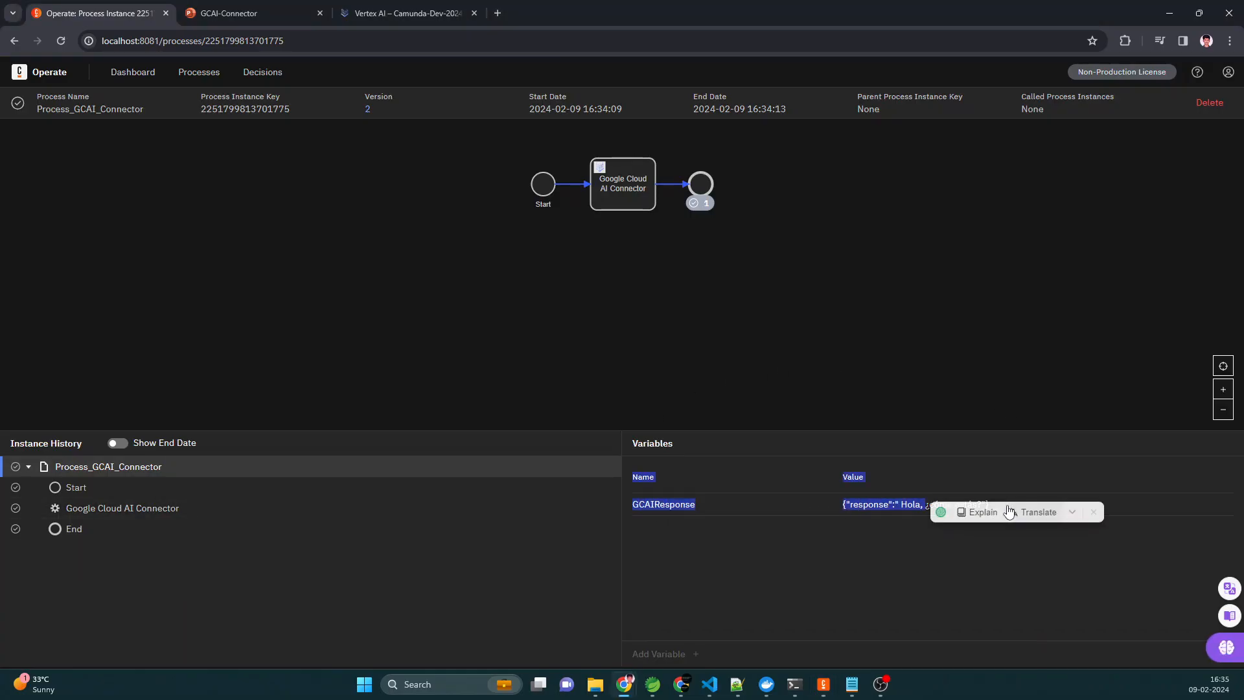
{"action": "left_click", "coordinate": [1006, 468]}
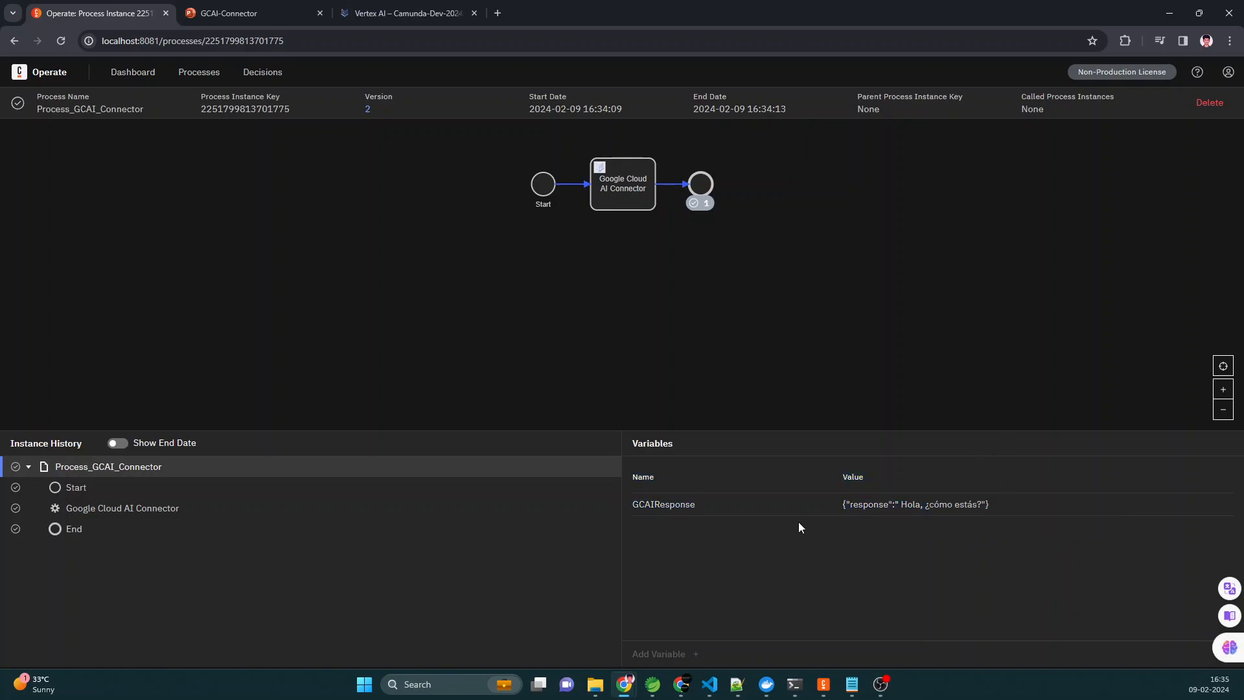
{"action": "left_click", "coordinate": [1169, 13]}
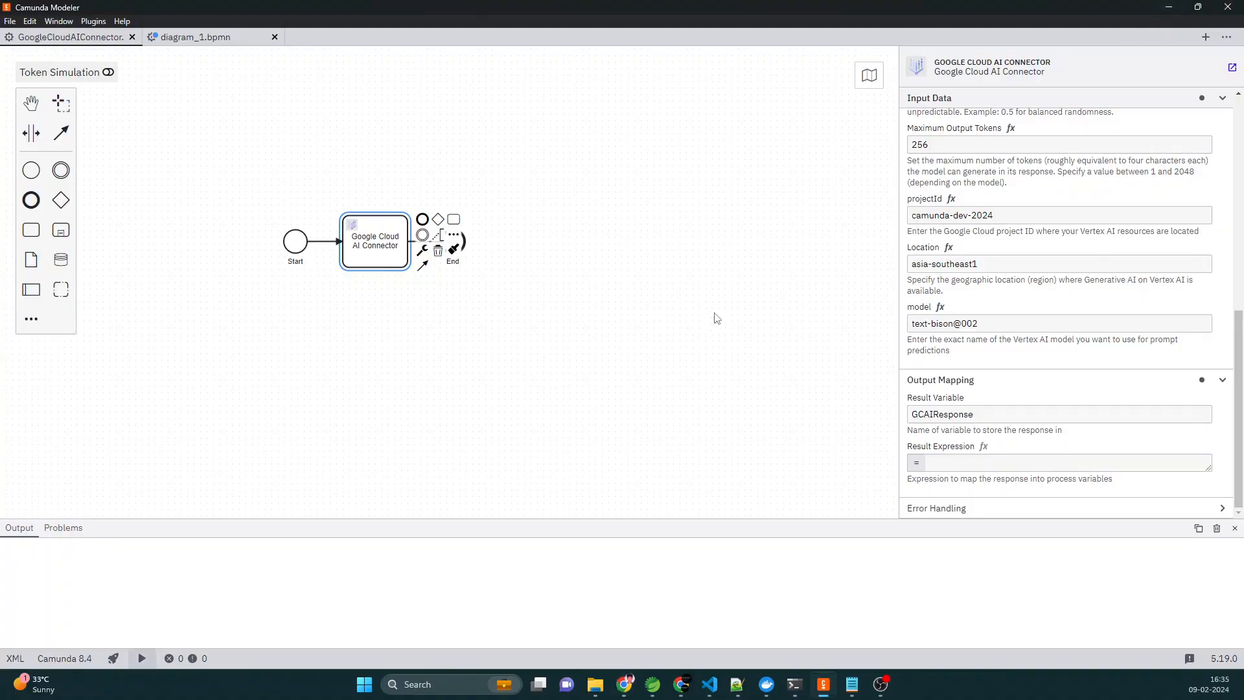